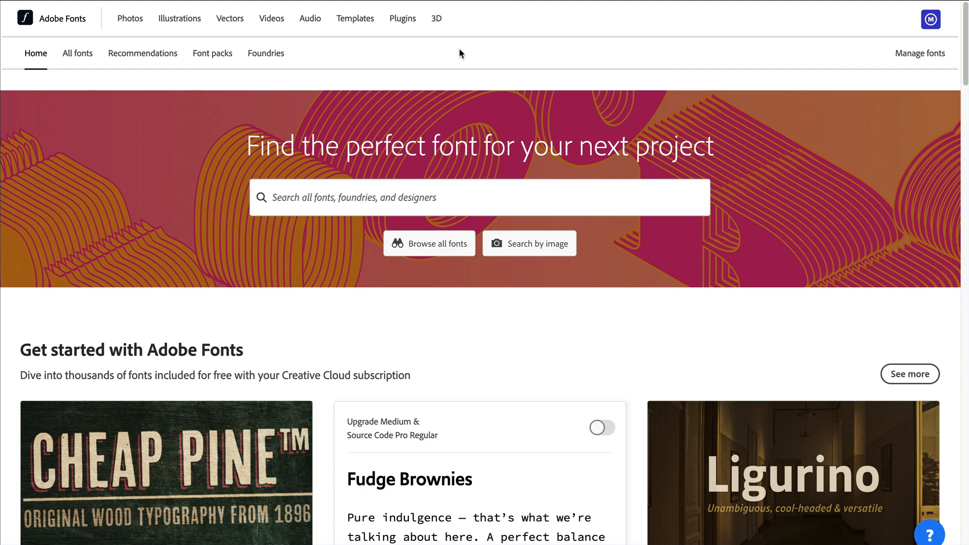
Open the full font catalogue and try out its Sans Serif and Serif classification filters.
{"action": "left_click", "coordinate": [77, 55]}
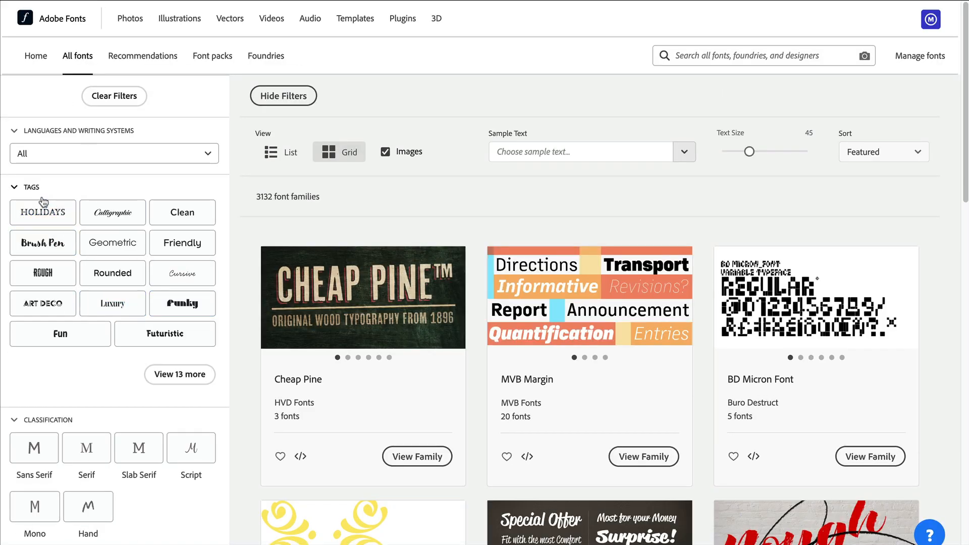
{"action": "scroll", "coordinate": [76, 429], "scroll_direction": "down", "scroll_amount": 1}
{"action": "left_click", "coordinate": [34, 404]}
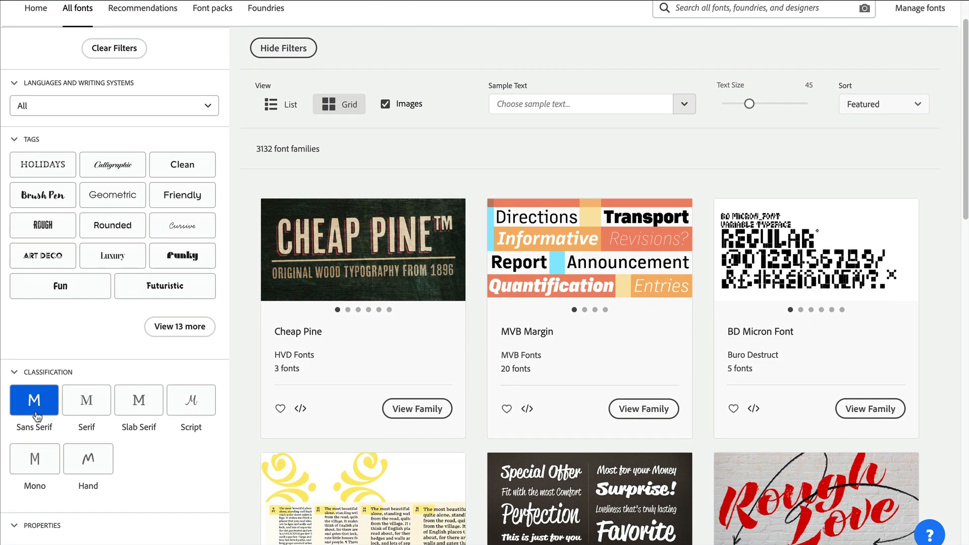
{"action": "left_click", "coordinate": [79, 411]}
{"action": "left_click", "coordinate": [78, 411]}
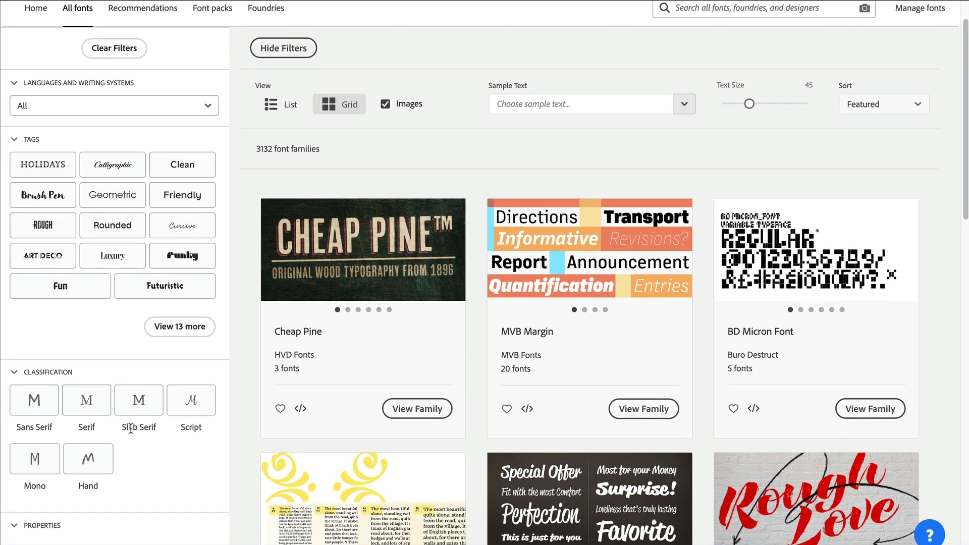
{"action": "scroll", "coordinate": [574, 164], "scroll_direction": "up", "scroll_amount": 1}
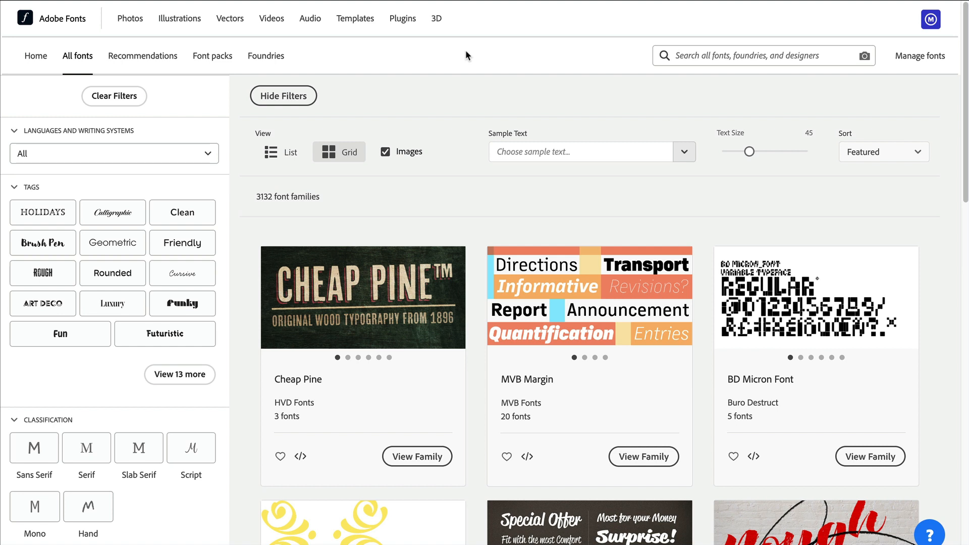
Search the catalogue for "europa" and open the Europa font family page.
{"action": "left_click", "coordinate": [711, 50]}
{"action": "type", "text": "europa"}
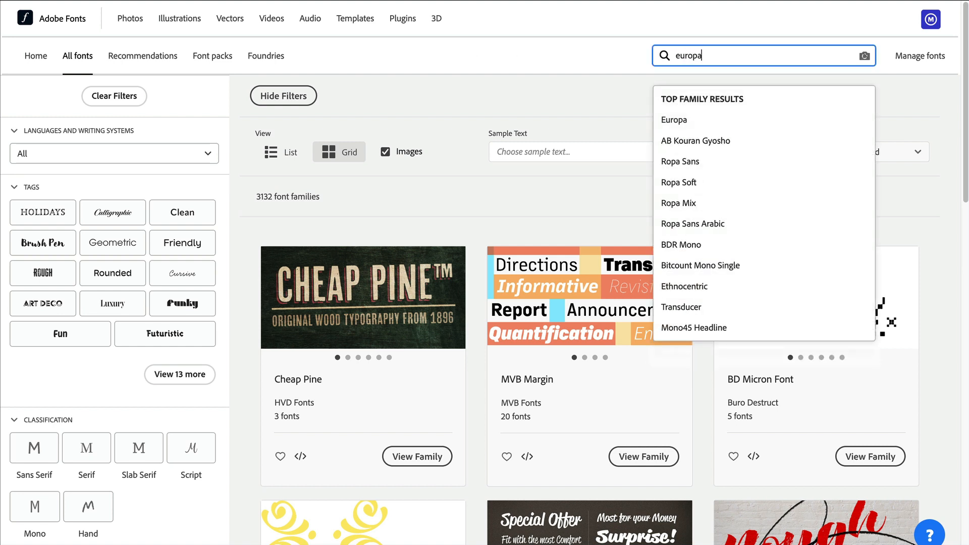
{"action": "key", "text": "Down"}
{"action": "key", "text": "Return"}
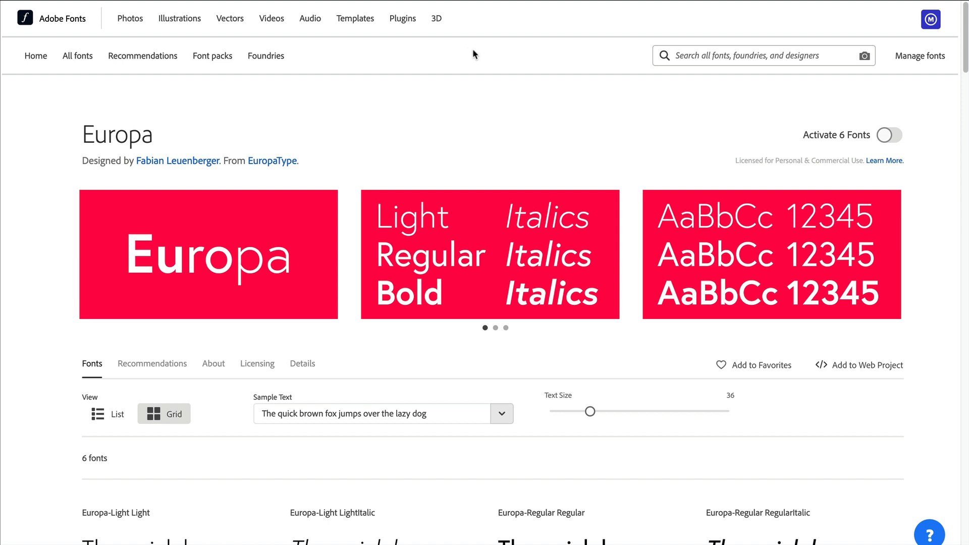
Review the list of active fonts in the font management area, and open the web projects list.
{"action": "left_click", "coordinate": [914, 58]}
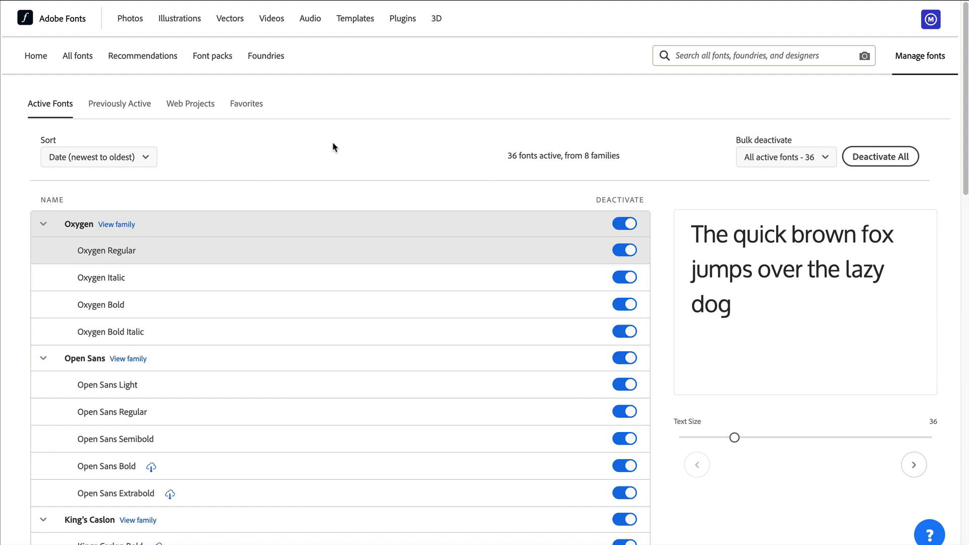
{"action": "scroll", "coordinate": [375, 164], "scroll_direction": "down", "scroll_amount": 1}
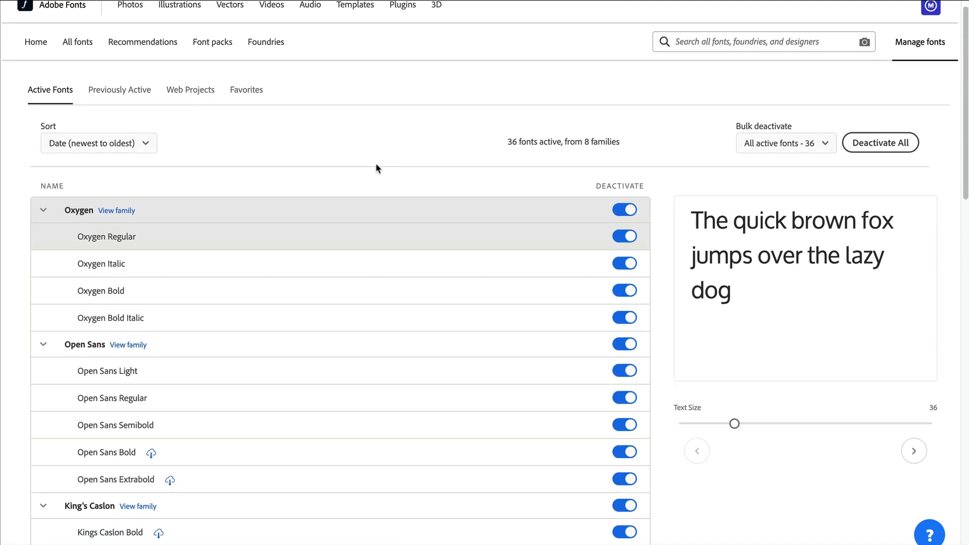
{"action": "scroll", "coordinate": [376, 163], "scroll_direction": "up", "scroll_amount": 1}
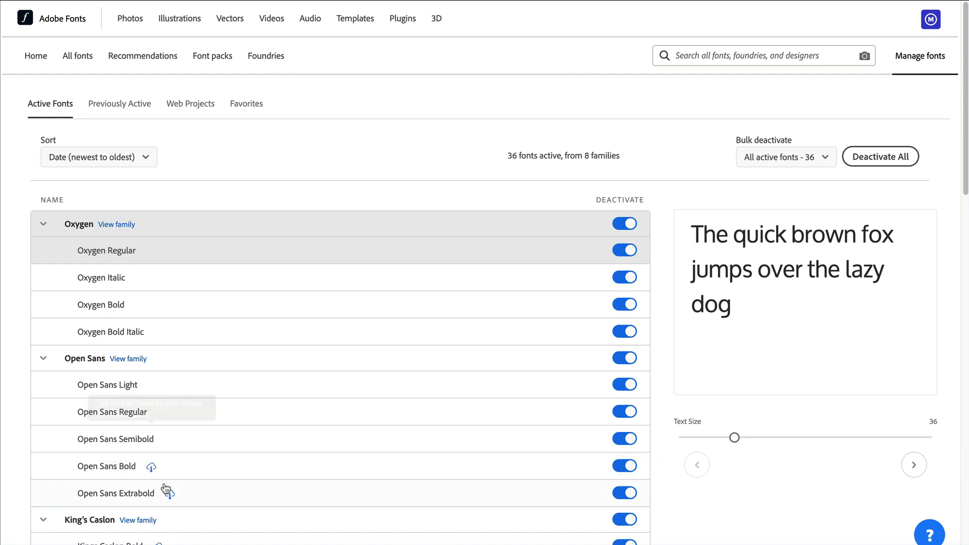
{"action": "scroll", "coordinate": [172, 495], "scroll_direction": "down", "scroll_amount": 3}
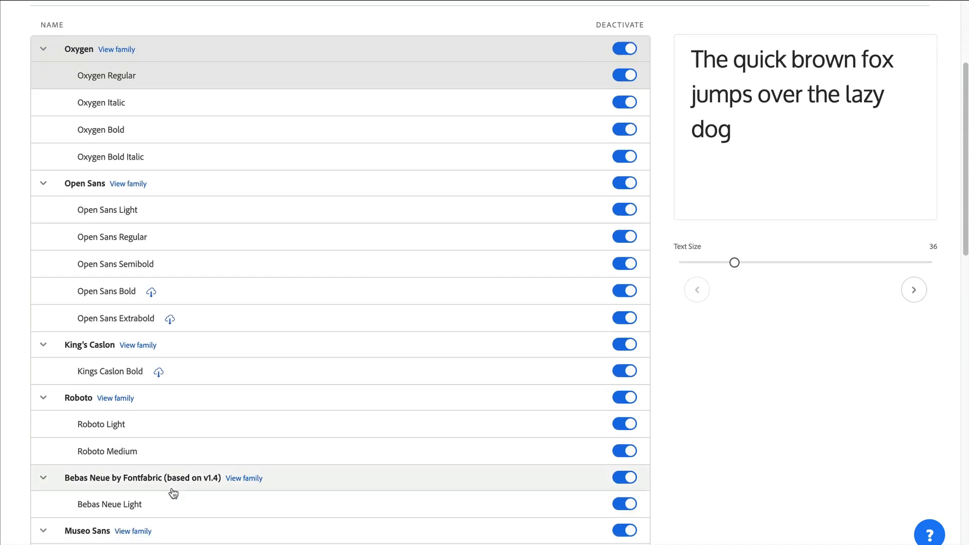
{"action": "scroll", "coordinate": [202, 403], "scroll_direction": "up", "scroll_amount": 3}
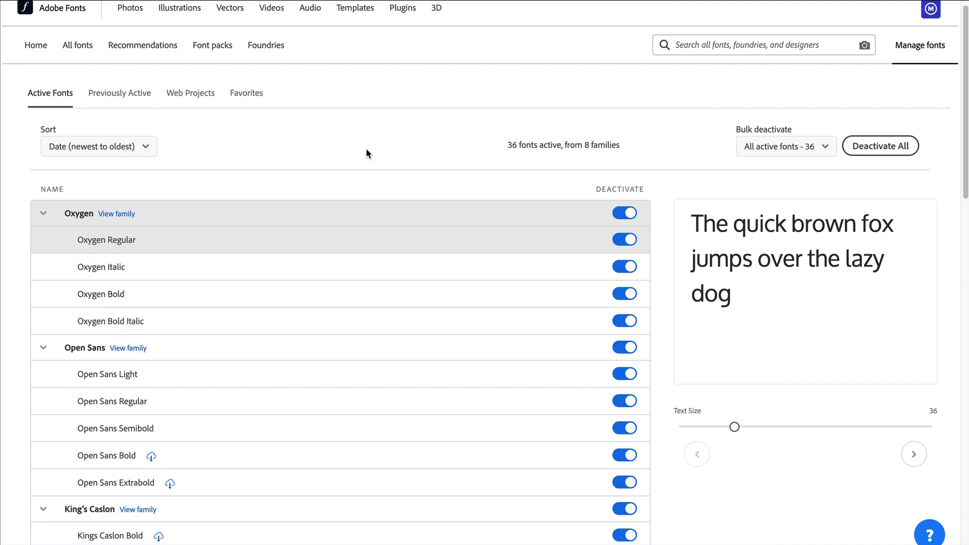
{"action": "scroll", "coordinate": [369, 151], "scroll_direction": "up", "scroll_amount": 1}
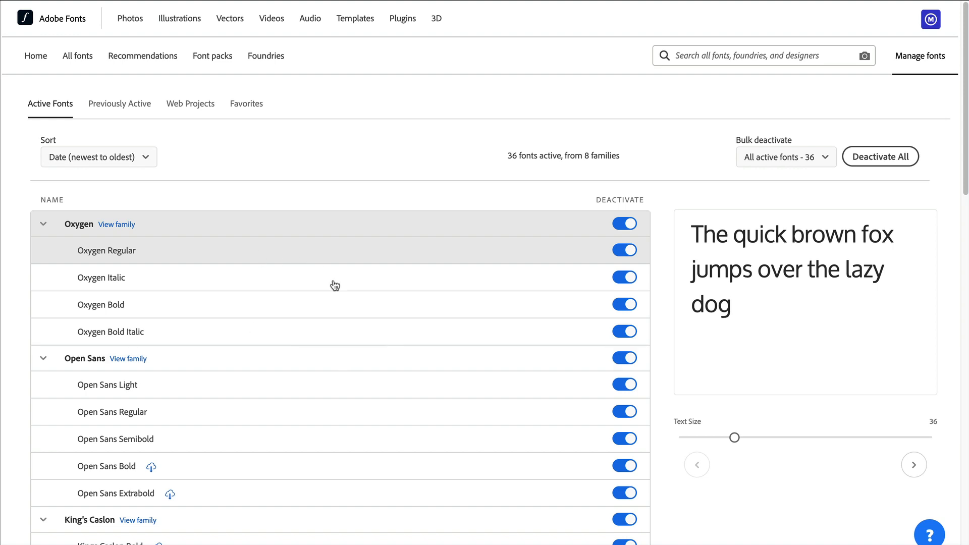
{"action": "left_click", "coordinate": [191, 105]}
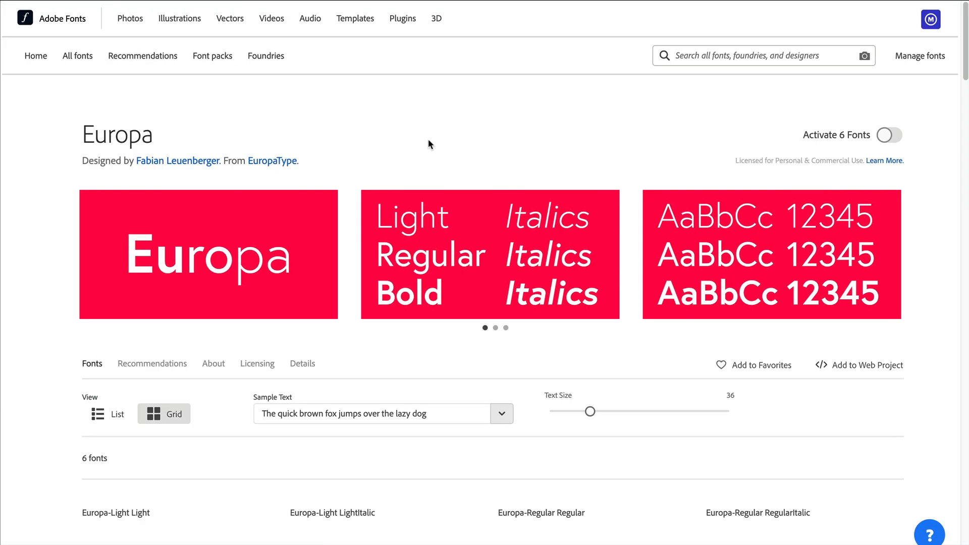
Examine the light, regular and bold styles and their italics on the Europa family page.
{"action": "scroll", "coordinate": [81, 313], "scroll_direction": "down", "scroll_amount": 10}
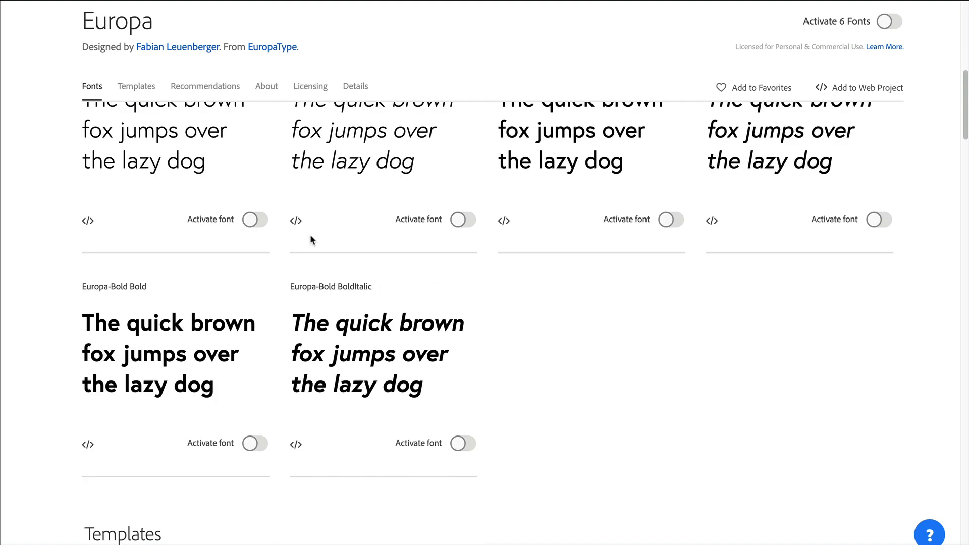
{"action": "mouse_move", "coordinate": [245, 198]}
{"action": "scroll", "coordinate": [244, 198], "scroll_direction": "up", "scroll_amount": 1}
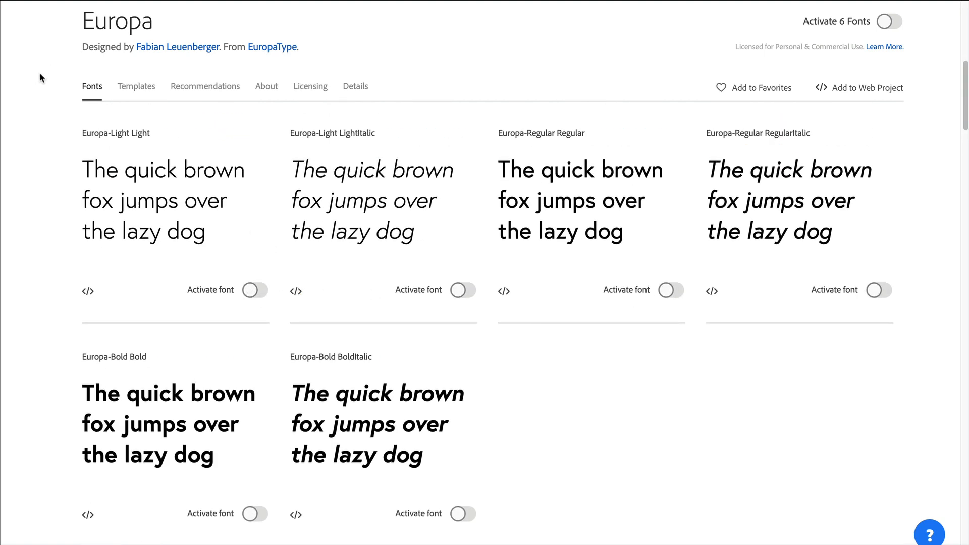
{"action": "scroll", "coordinate": [45, 79], "scroll_direction": "up", "scroll_amount": 1}
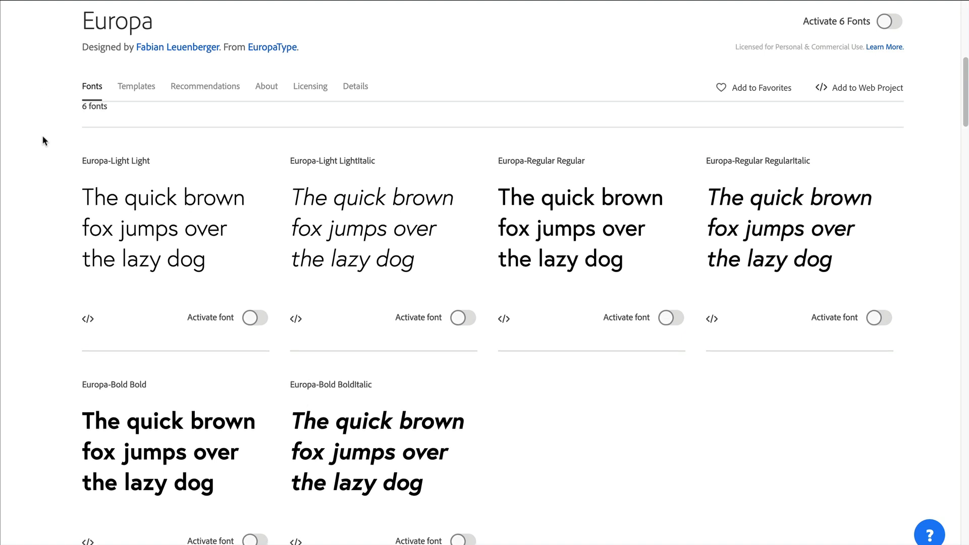
{"action": "scroll", "coordinate": [42, 135], "scroll_direction": "up", "scroll_amount": 1}
{"action": "scroll", "coordinate": [40, 133], "scroll_direction": "down", "scroll_amount": 2}
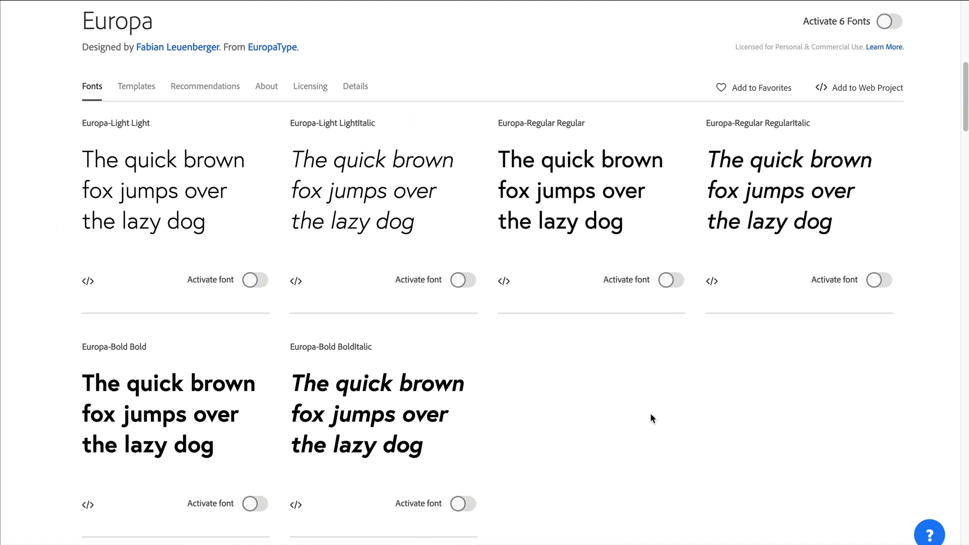
{"action": "scroll", "coordinate": [652, 417], "scroll_direction": "up", "scroll_amount": 4}
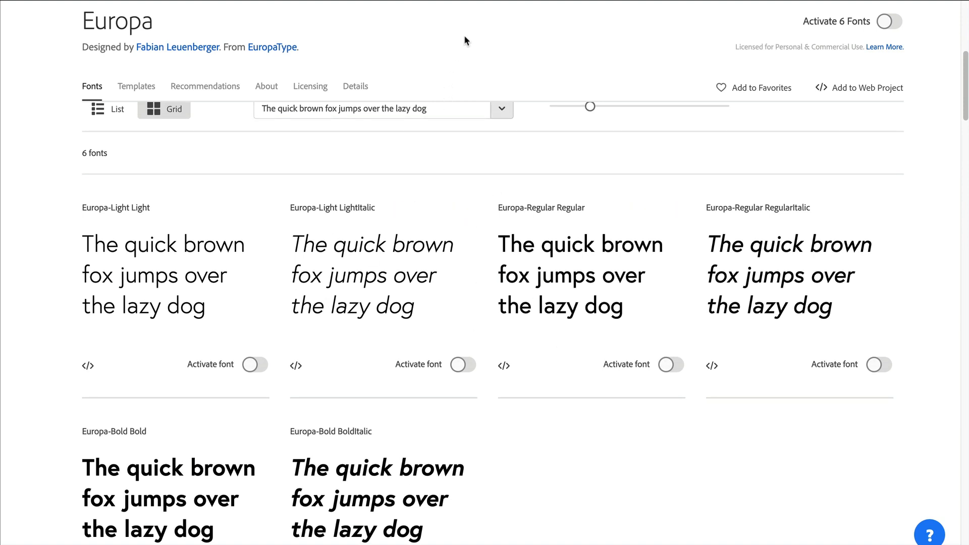
{"action": "scroll", "coordinate": [520, 182], "scroll_direction": "up", "scroll_amount": 5}
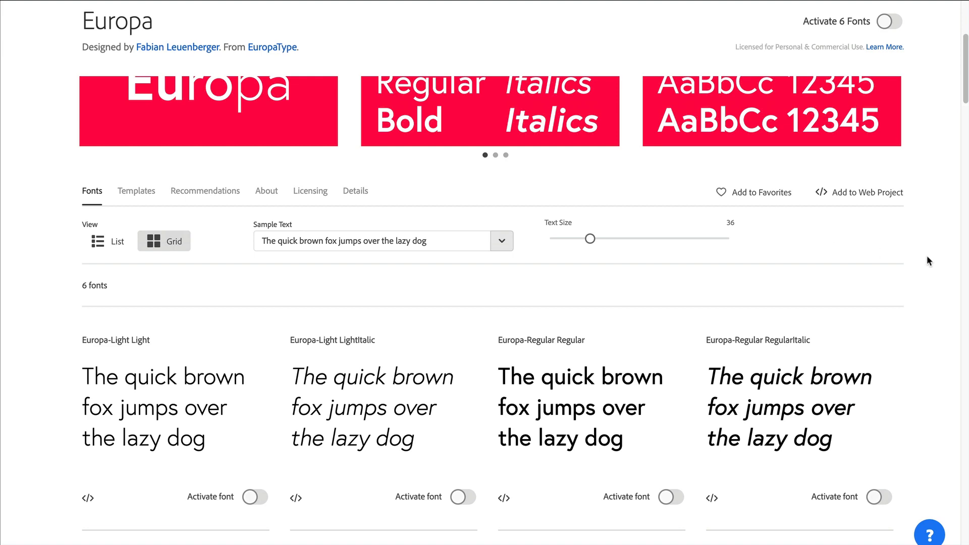
Start adding Europa to a web project with only the Light, Regular and Bold styles selected.
{"action": "left_click", "coordinate": [869, 193]}
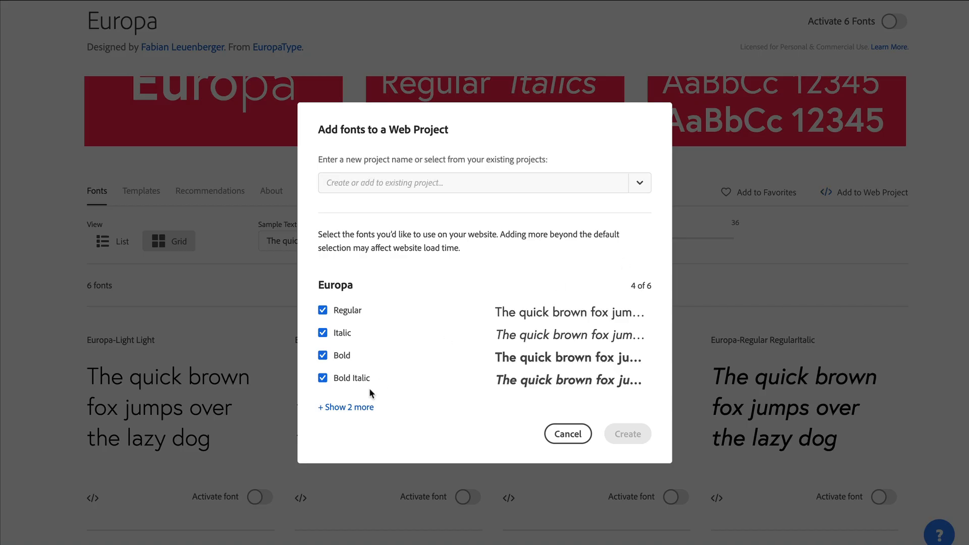
{"action": "left_click", "coordinate": [329, 407]}
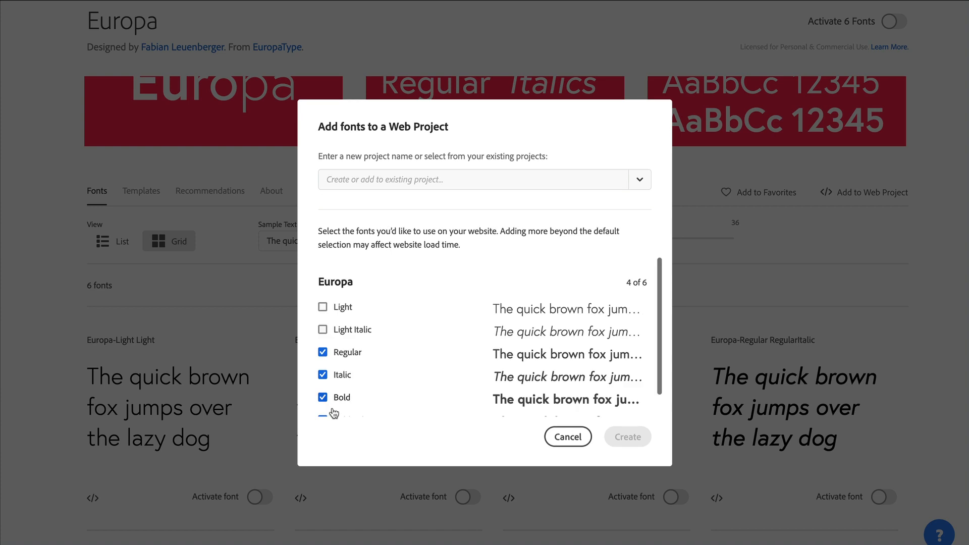
{"action": "left_click", "coordinate": [323, 308]}
{"action": "left_click", "coordinate": [322, 375]}
{"action": "scroll", "coordinate": [410, 359], "scroll_direction": "down", "scroll_amount": 1}
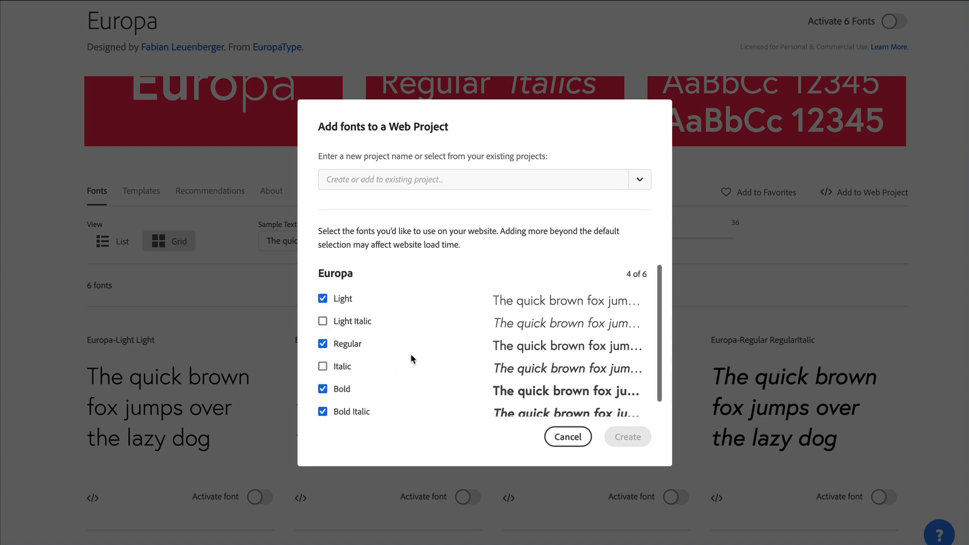
{"action": "left_click", "coordinate": [322, 411]}
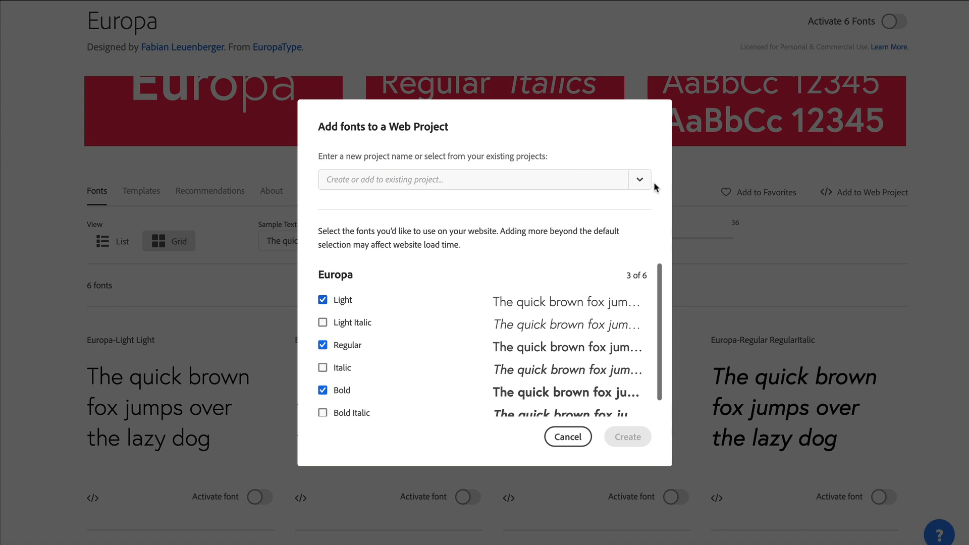
Name the new web project "Europa" and create it with the selected fonts.
{"action": "left_click", "coordinate": [640, 180]}
{"action": "left_click", "coordinate": [380, 183]}
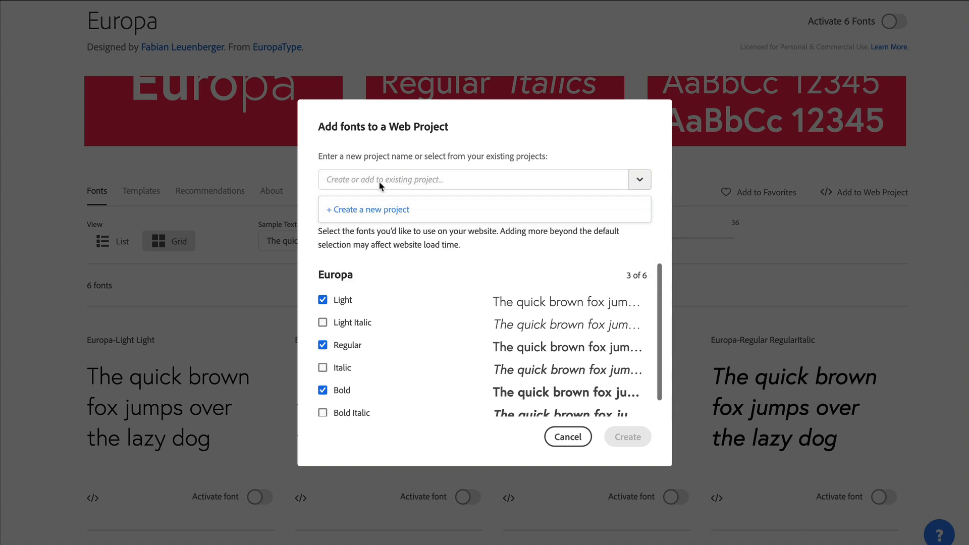
{"action": "left_click", "coordinate": [380, 180]}
{"action": "type", "text": "Europa"}
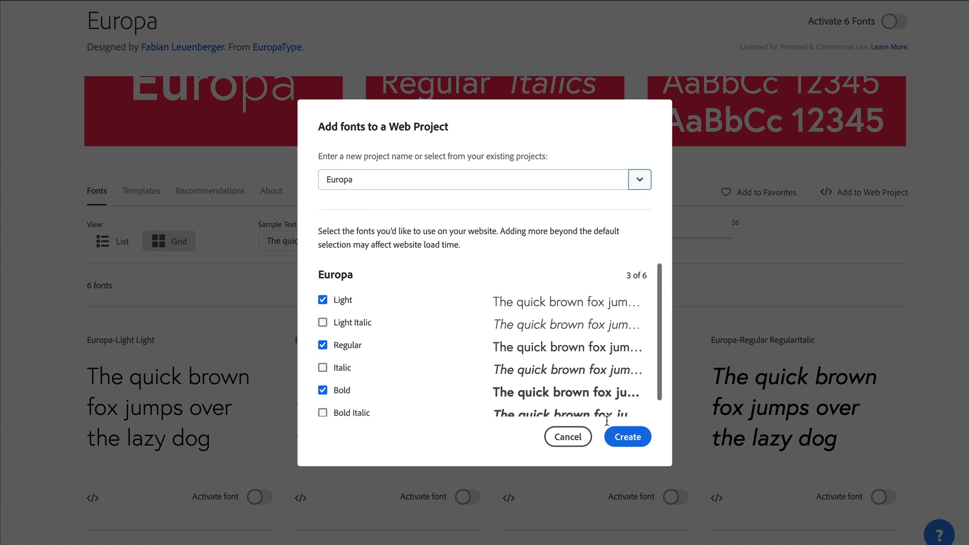
{"action": "left_click", "coordinate": [626, 437]}
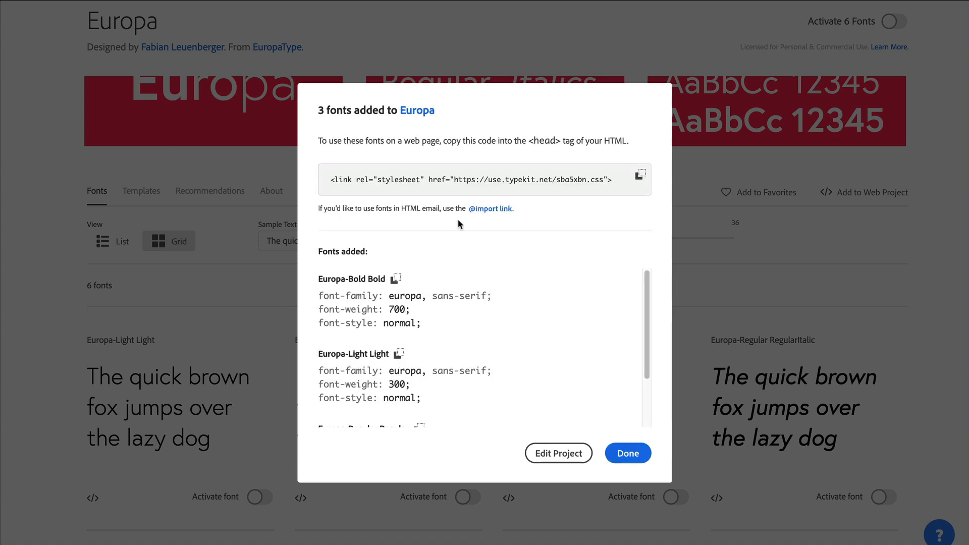
Switch to the text editor, replace the untitled document's content with the Europa project's stylesheet link code, and finish the web project dialog.
{"action": "scroll", "coordinate": [493, 310], "scroll_direction": "down", "scroll_amount": 3}
{"action": "scroll", "coordinate": [501, 326], "scroll_direction": "up", "scroll_amount": 3}
{"action": "key", "text": "super+Tab"}
{"action": "left_click", "coordinate": [424, 268]}
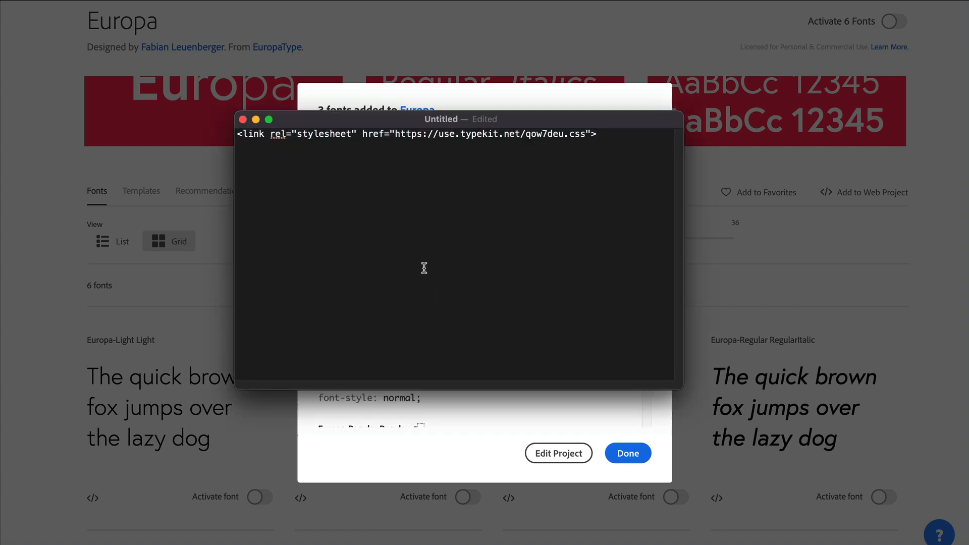
{"action": "key", "text": "super+a"}
{"action": "type", "text": "<link rel=\"stylesheet\" href=\"https://use.typekit.net/sba5xbn.css\">"}
{"action": "left_click", "coordinate": [447, 89]}
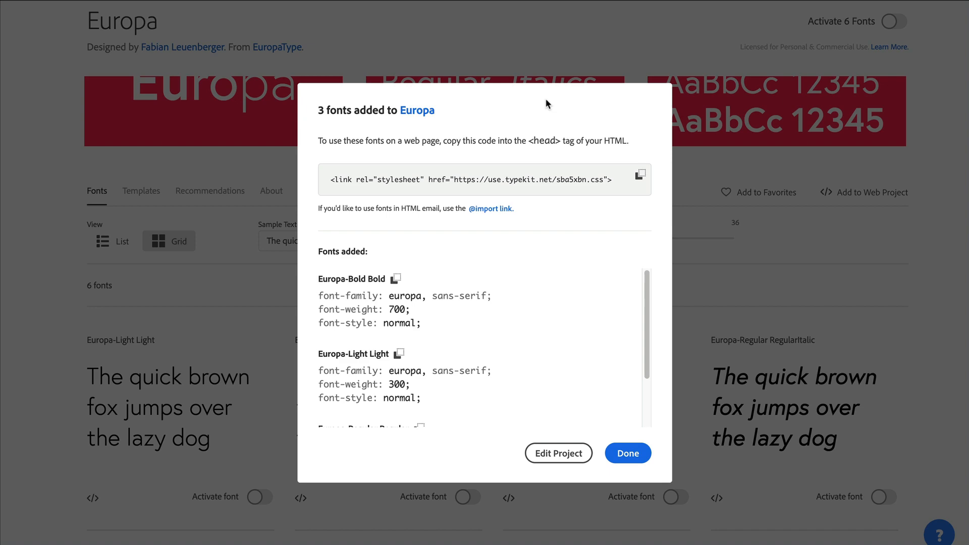
{"action": "left_click", "coordinate": [628, 453]}
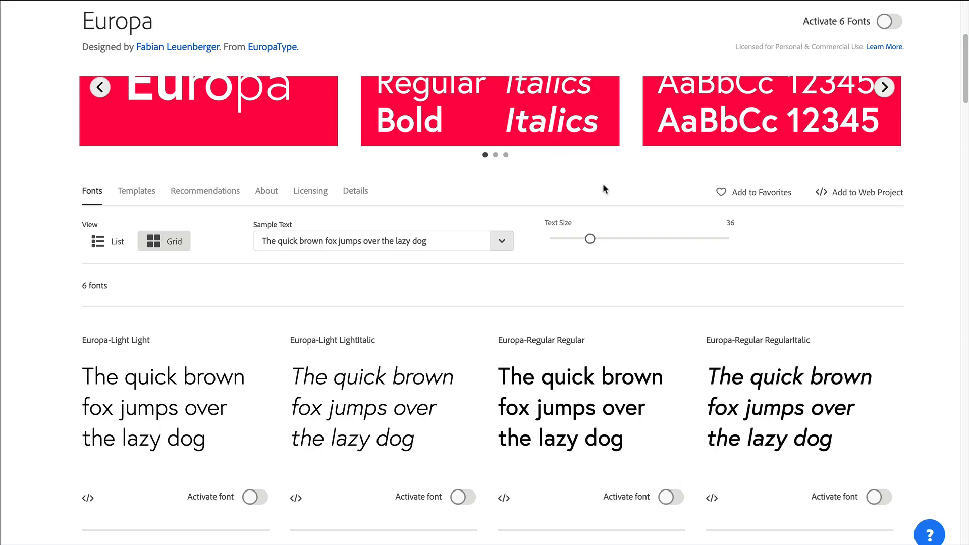
Open the Europa web project for editing from the managed web projects and review its fonts and character set options.
{"action": "scroll", "coordinate": [928, 201], "scroll_direction": "up", "scroll_amount": 4}
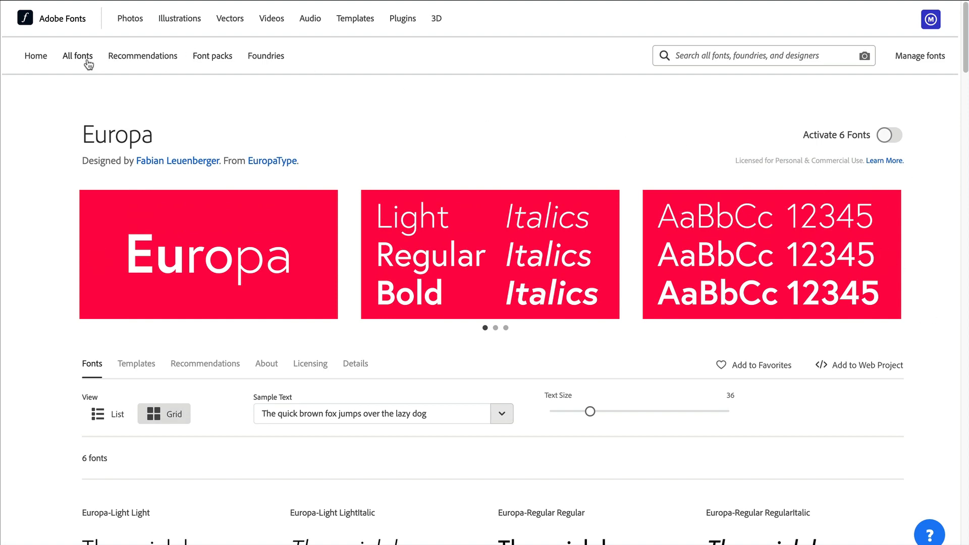
{"action": "left_click", "coordinate": [35, 55]}
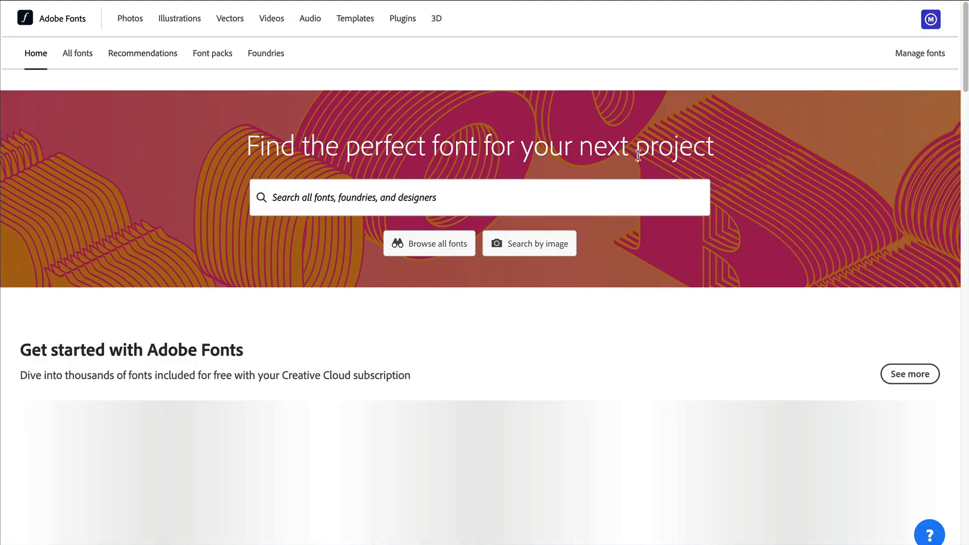
{"action": "left_click", "coordinate": [915, 56]}
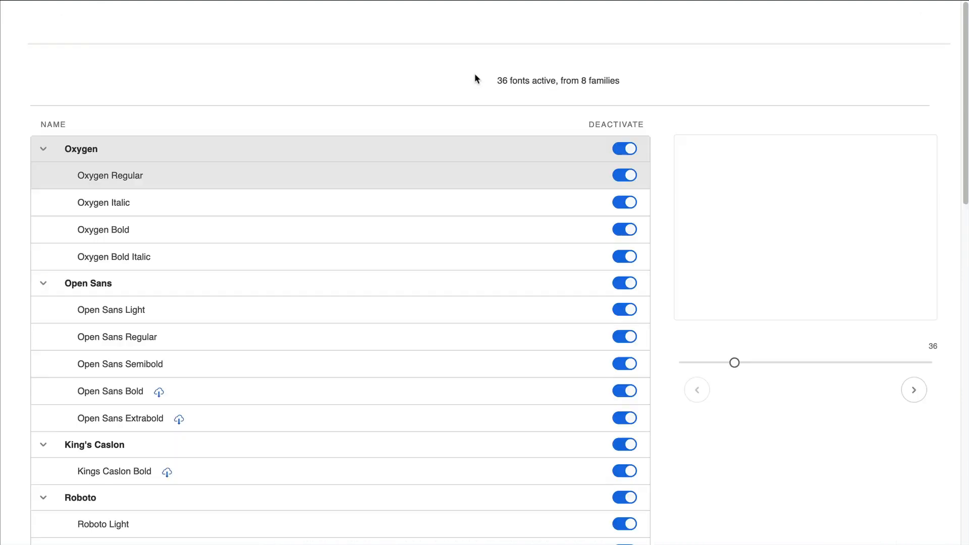
{"action": "left_click", "coordinate": [200, 111]}
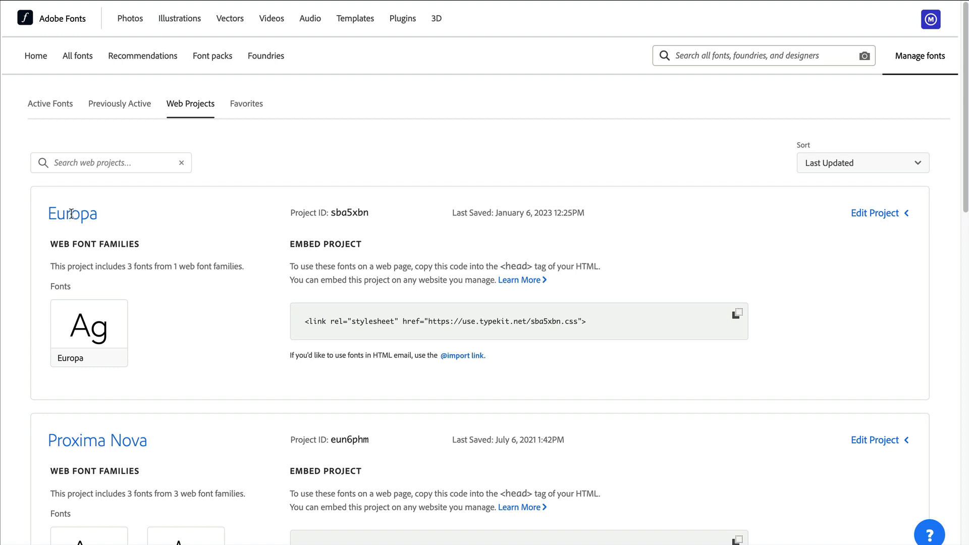
{"action": "left_click", "coordinate": [872, 214]}
{"action": "scroll", "coordinate": [520, 241], "scroll_direction": "down", "scroll_amount": 3}
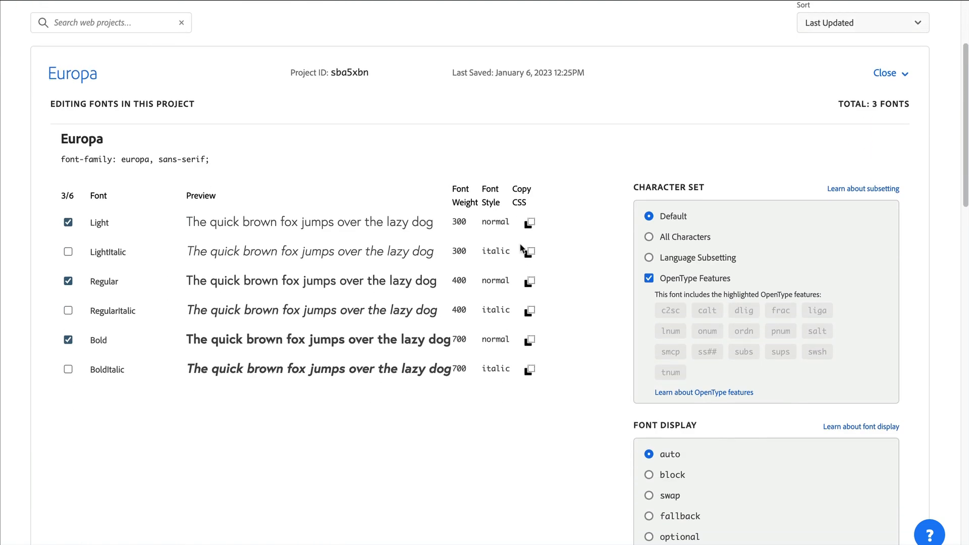
{"action": "scroll", "coordinate": [521, 247], "scroll_direction": "up", "scroll_amount": 3}
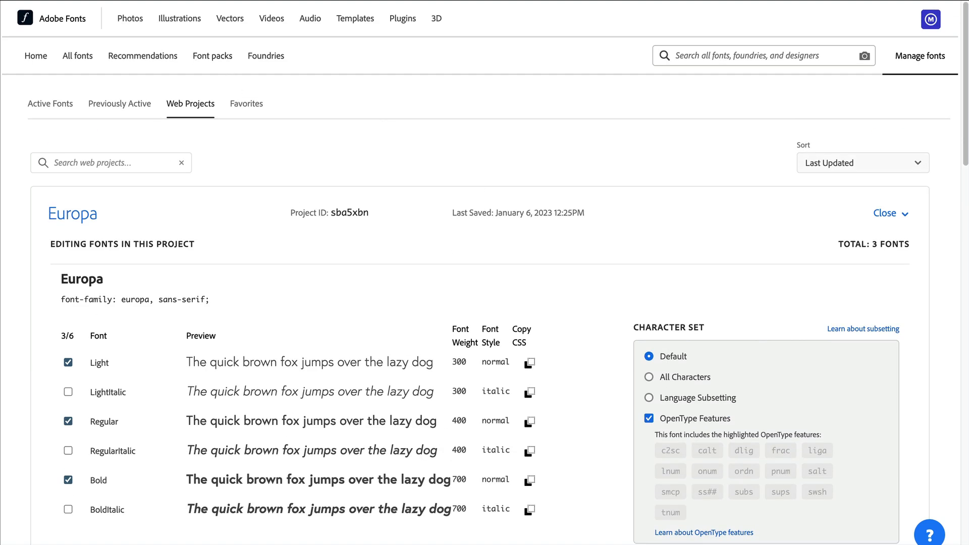
Copy the stylesheet URL from the text editor's link code, open it in a new browser tab and examine the Europa font-face rules.
{"action": "key", "text": "super+Tab"}
{"action": "left_click_drag", "start_coordinate": [585, 136], "coordinate": [395, 132]}
{"action": "key", "text": "super+c"}
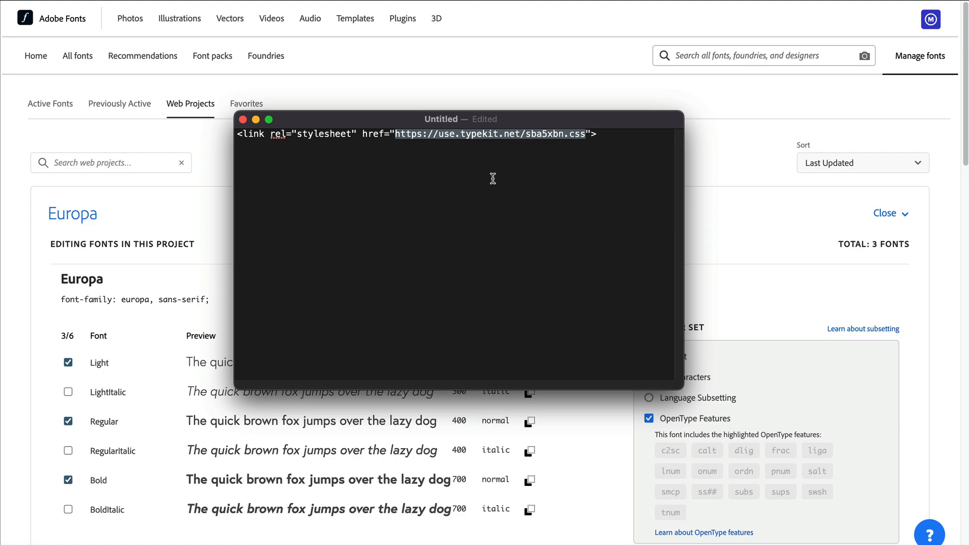
{"action": "key", "text": "super+Tab"}
{"action": "key", "text": "super+t"}
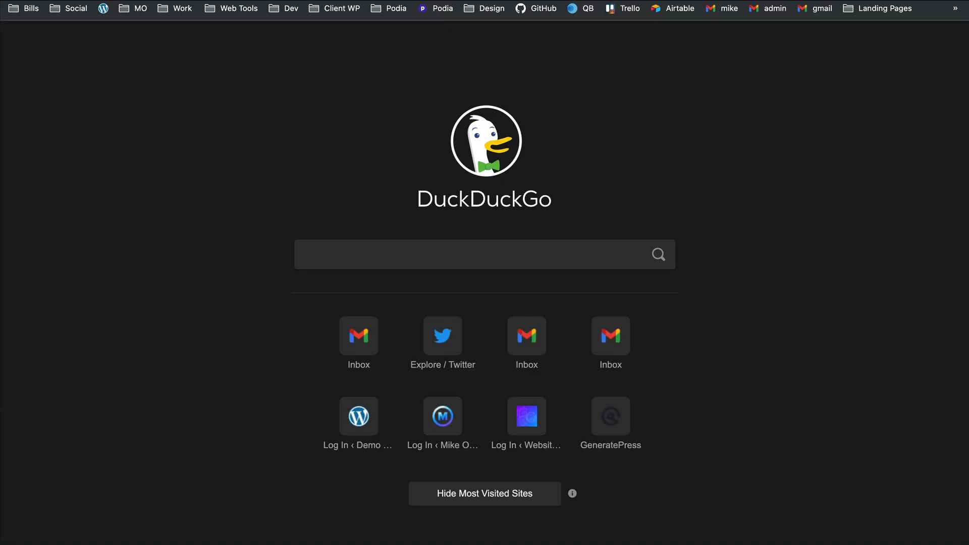
{"action": "key", "text": "super+v"}
{"action": "key", "text": "Return"}
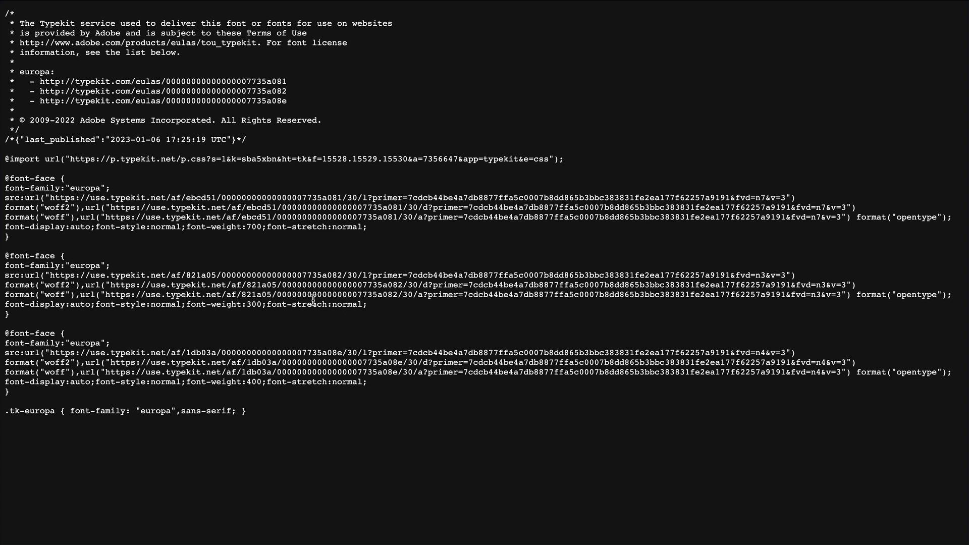
{"action": "left_click_drag", "start_coordinate": [149, 319], "coordinate": [9, 256]}
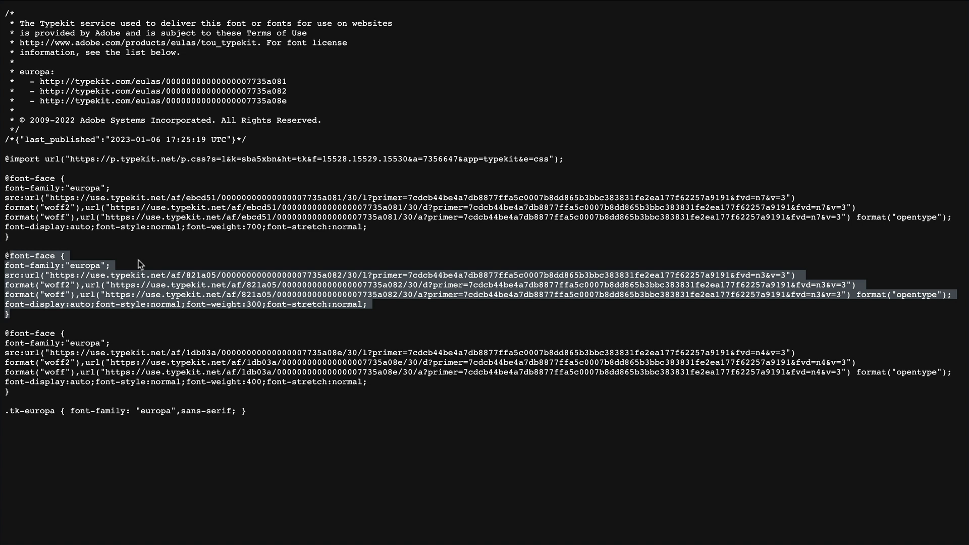
{"action": "left_click", "coordinate": [223, 278]}
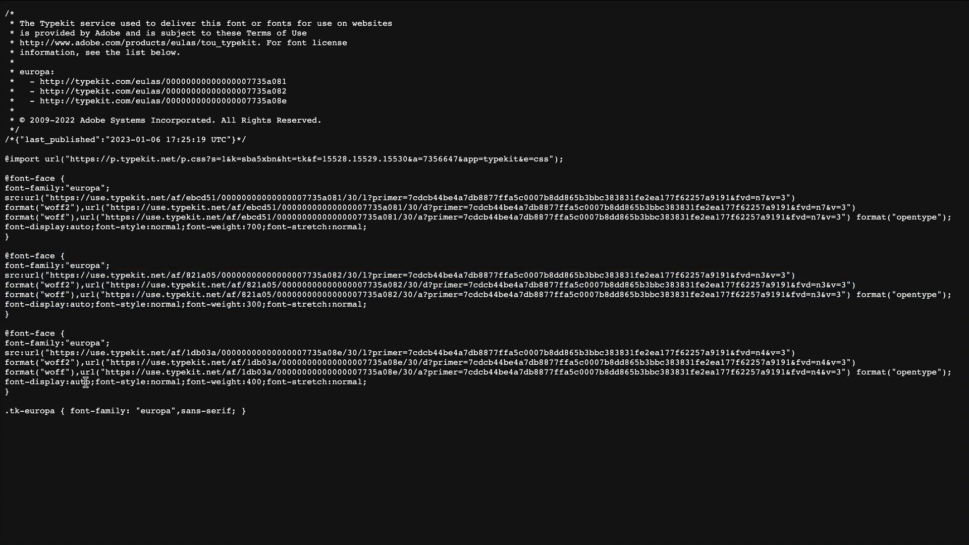
Return to the Europa web project in Adobe Fonts, set its font display to swap and save the changes.
{"action": "key", "text": "ctrl+shift+Tab"}
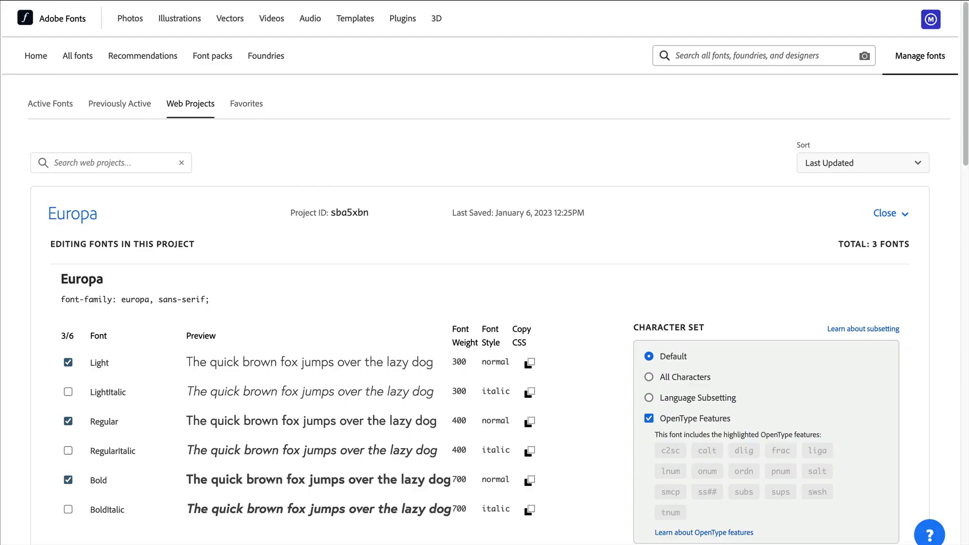
{"action": "scroll", "coordinate": [626, 198], "scroll_direction": "down", "scroll_amount": 6}
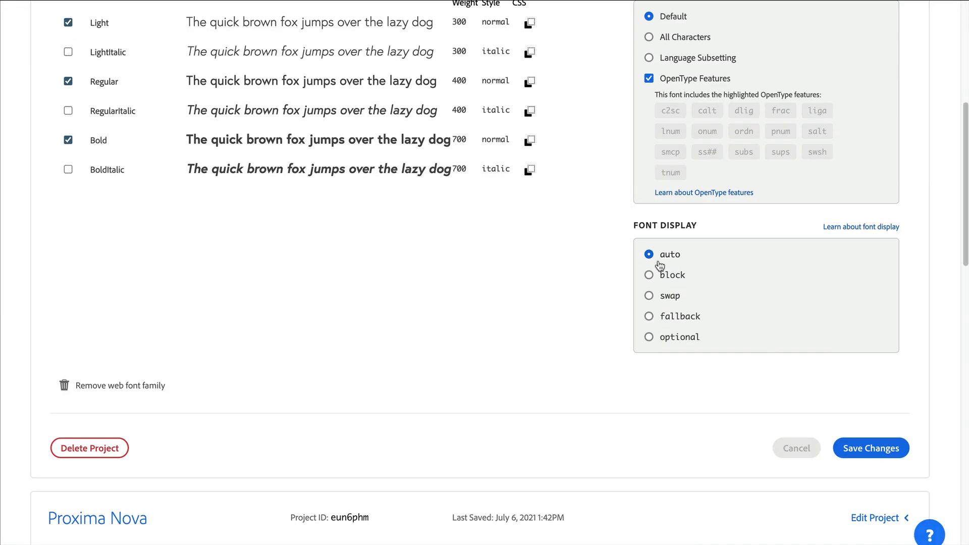
{"action": "left_click", "coordinate": [672, 299]}
{"action": "left_click", "coordinate": [879, 454]}
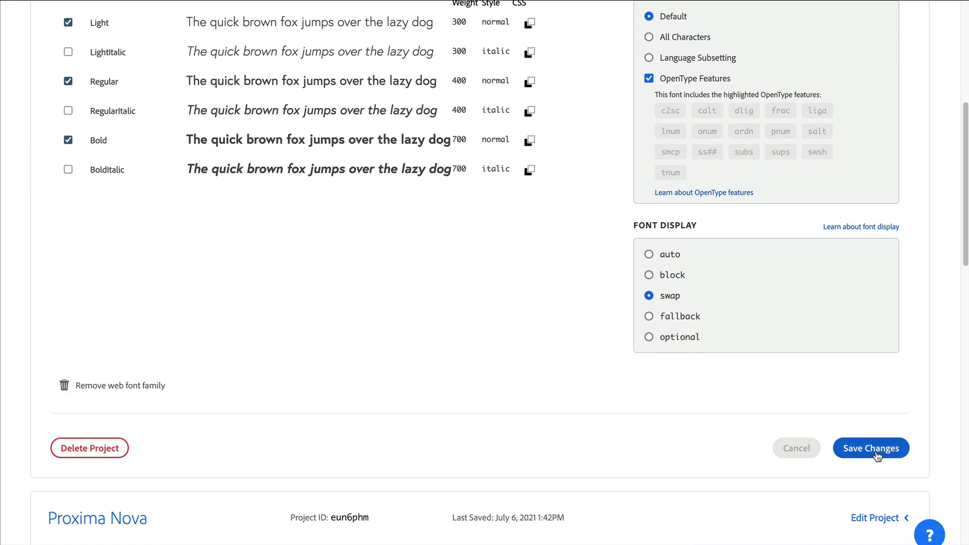
Reload the Europa stylesheet and check the font-display value in its font-face rules.
{"action": "key", "text": "ctrl+Tab"}
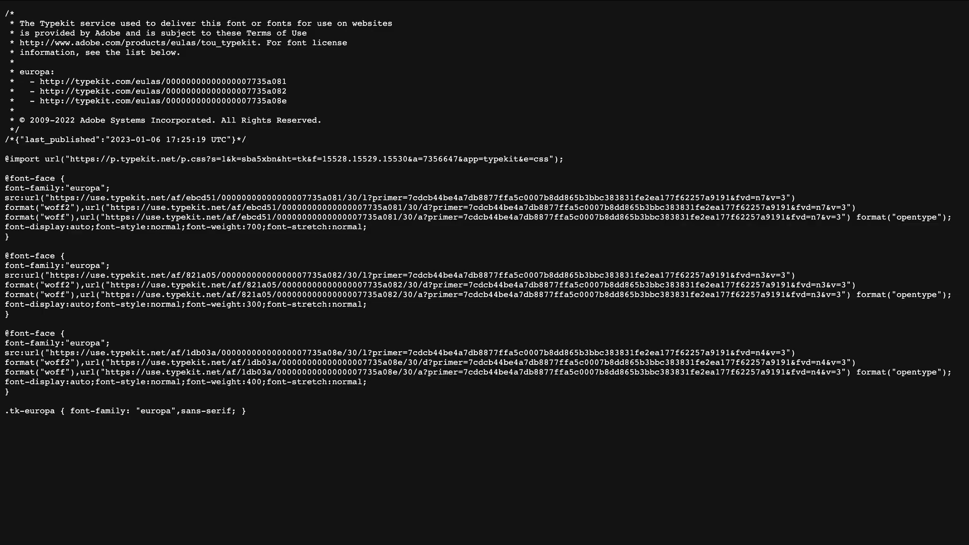
{"action": "double_click", "coordinate": [80, 306]}
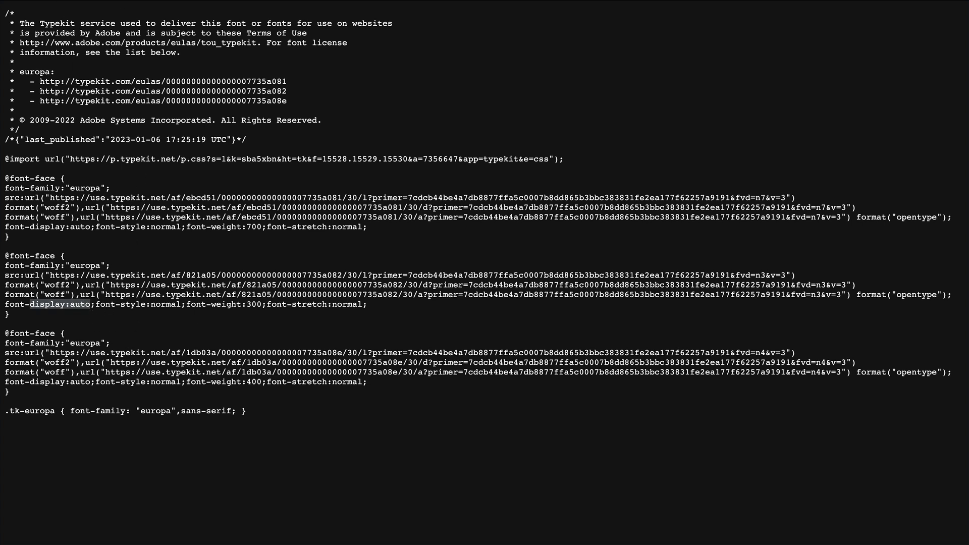
{"action": "key", "text": "super+r"}
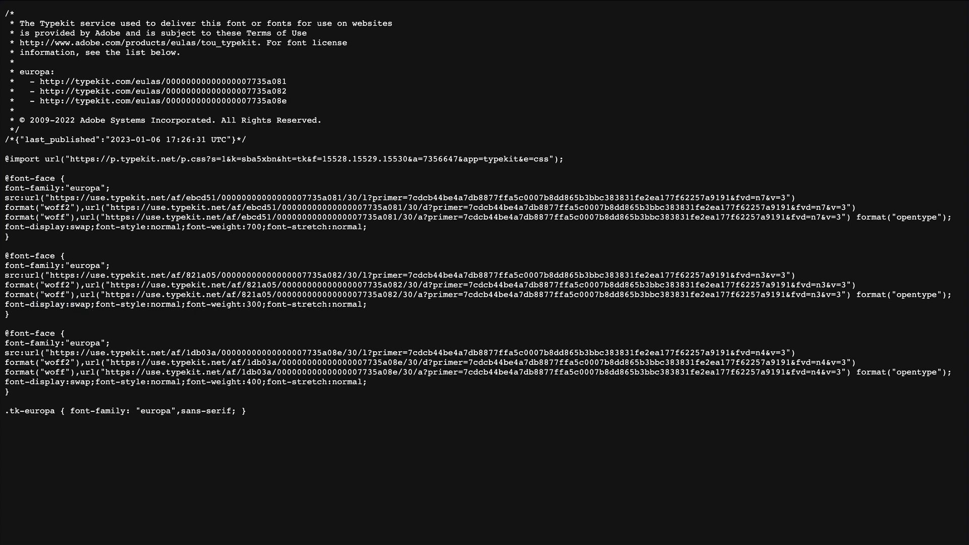
{"action": "double_click", "coordinate": [81, 305]}
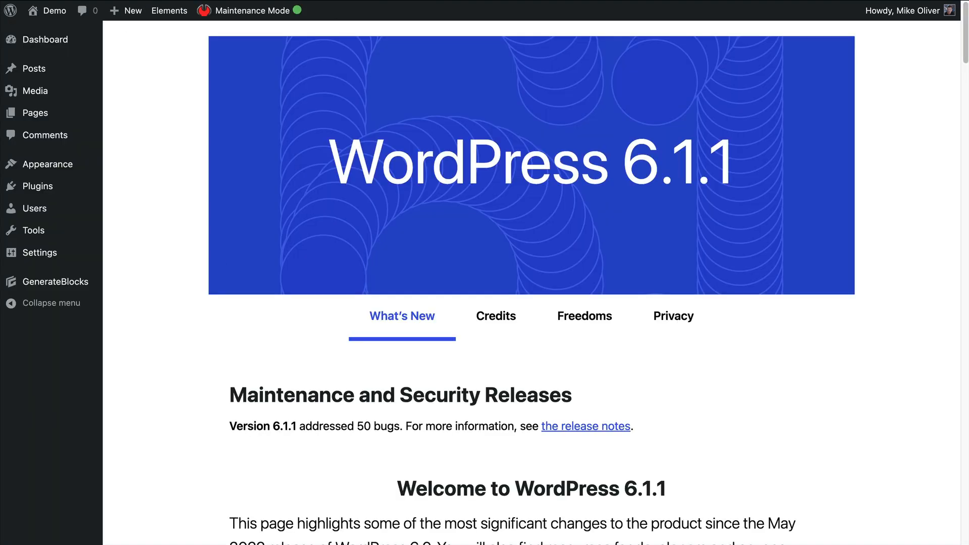
Switch to the text editor and copy the complete Europa stylesheet link code.
{"action": "key", "text": "super+Tab"}
{"action": "left_click", "coordinate": [462, 157]}
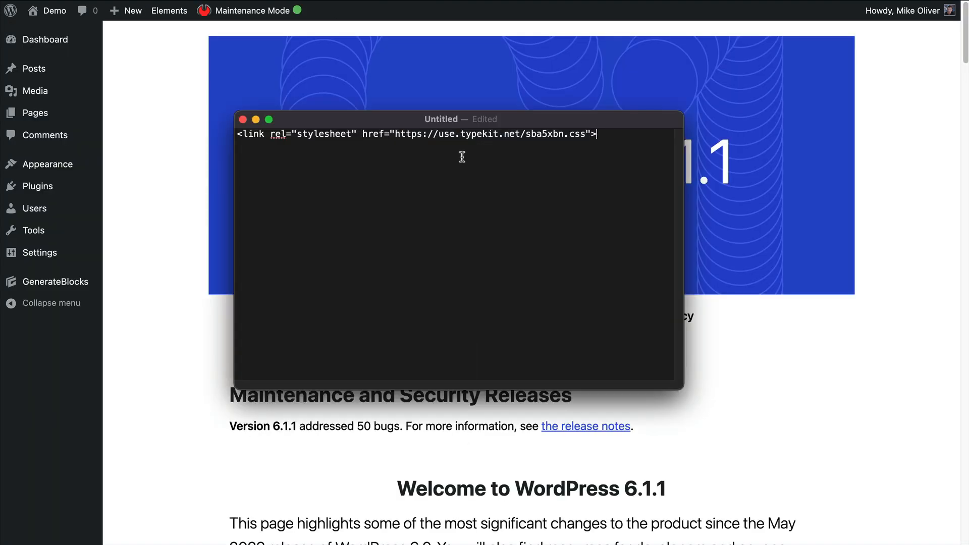
{"action": "key", "text": "super+a"}
{"action": "key", "text": "ctrl+c"}
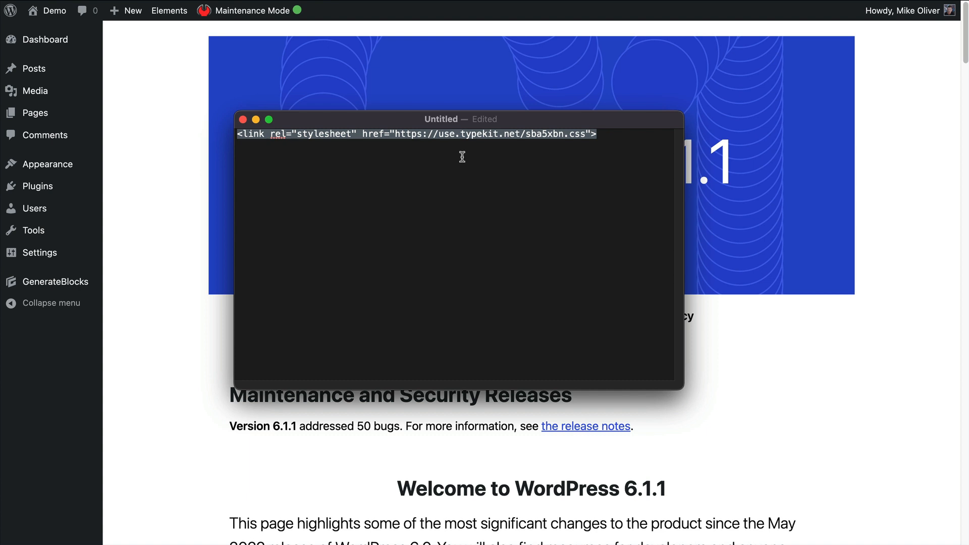
Switch to the WordPress admin and create a new theme element of the Hook type.
{"action": "left_click", "coordinate": [151, 164]}
{"action": "mouse_move", "coordinate": [80, 177]}
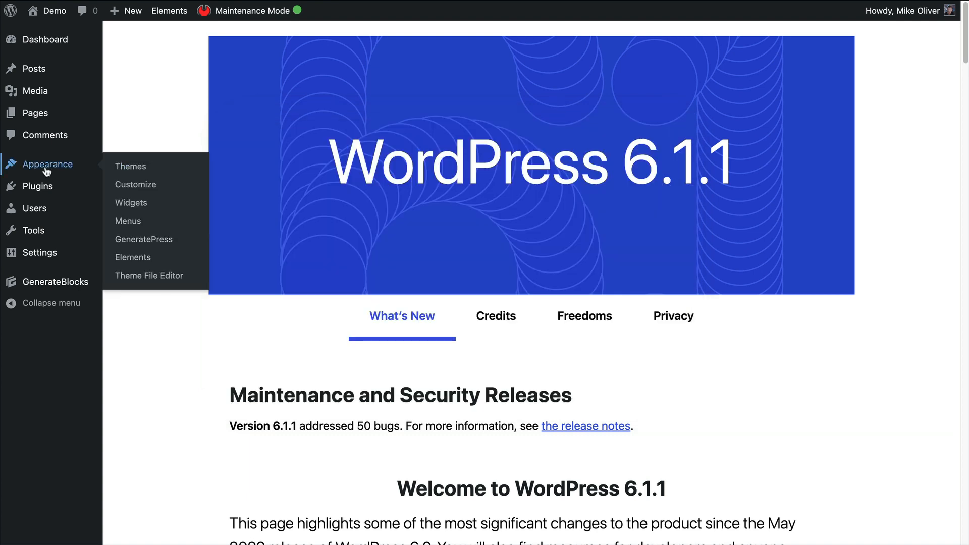
{"action": "left_click", "coordinate": [133, 259]}
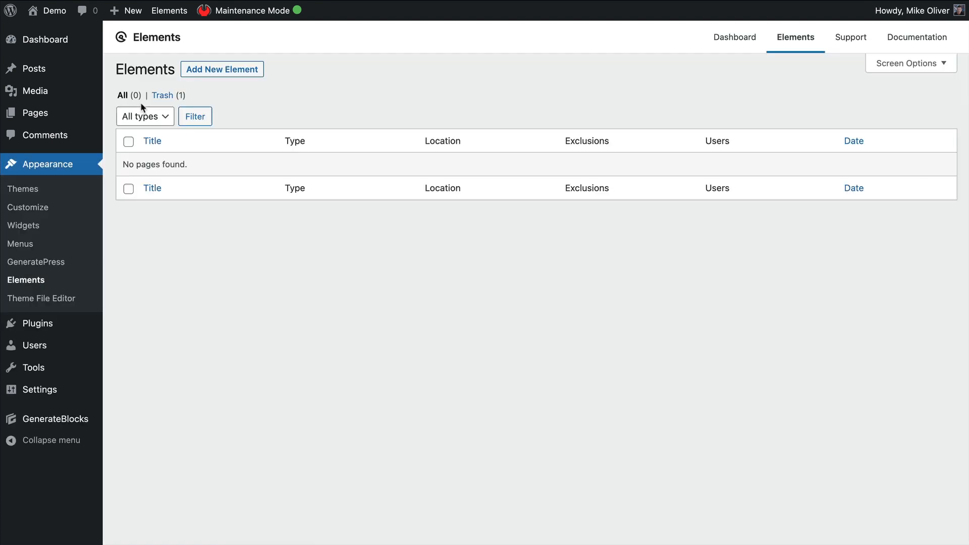
{"action": "left_click", "coordinate": [232, 65]}
{"action": "left_click", "coordinate": [393, 295]}
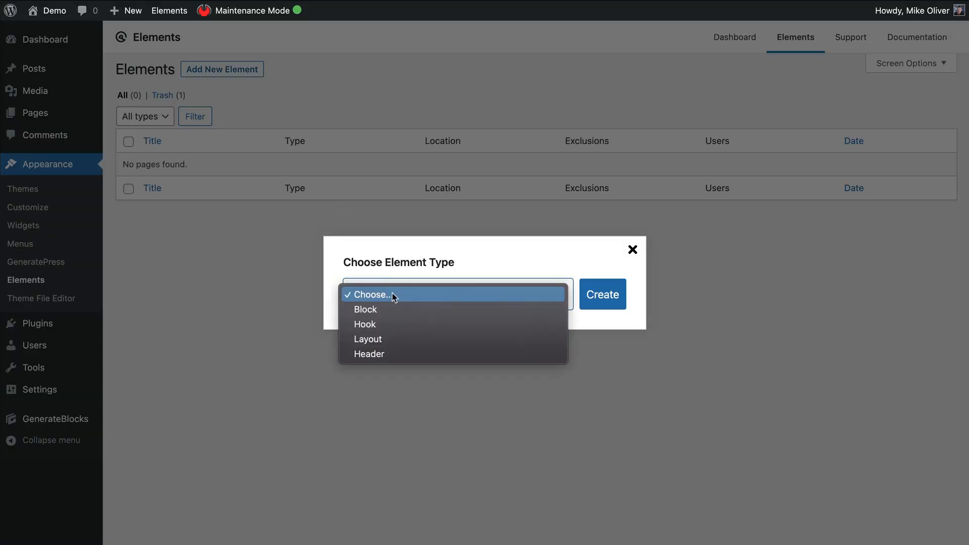
{"action": "left_click", "coordinate": [369, 325]}
{"action": "left_click", "coordinate": [592, 295]}
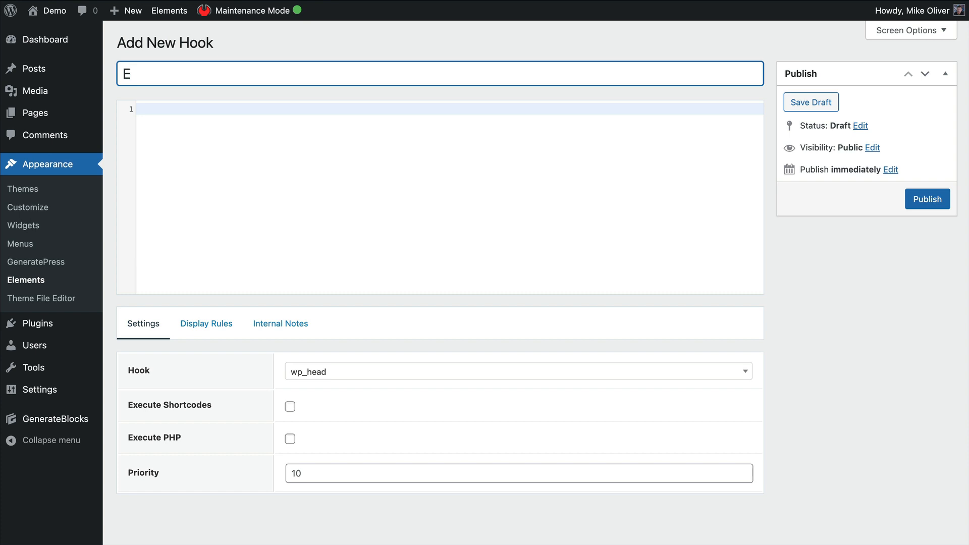
Title the hook "Europa" and paste the stylesheet link code as its content.
{"action": "type", "text": "uropa"}
{"action": "left_click", "coordinate": [235, 112]}
{"action": "key", "text": "ctrl+v"}
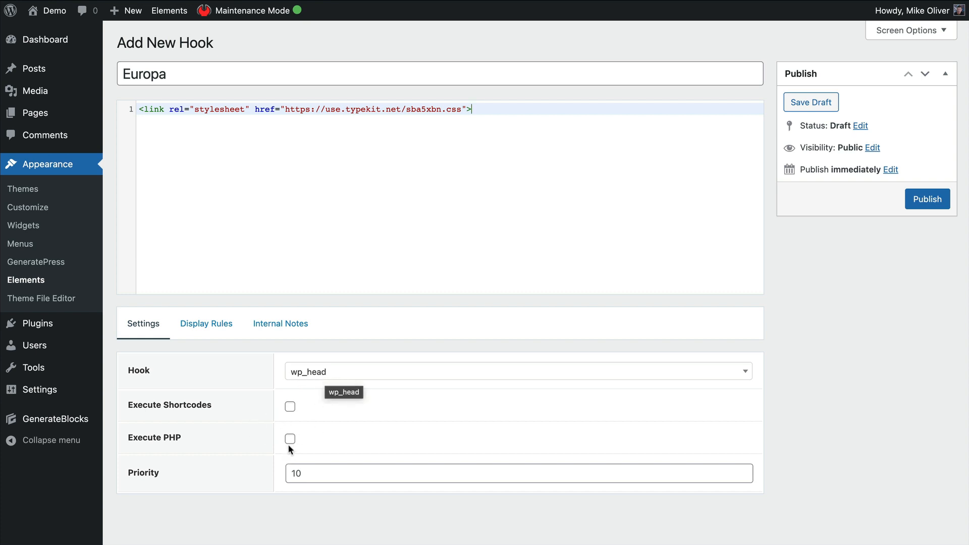
Set the Europa hook's display location to Entire Site and publish it.
{"action": "left_click", "coordinate": [202, 325]}
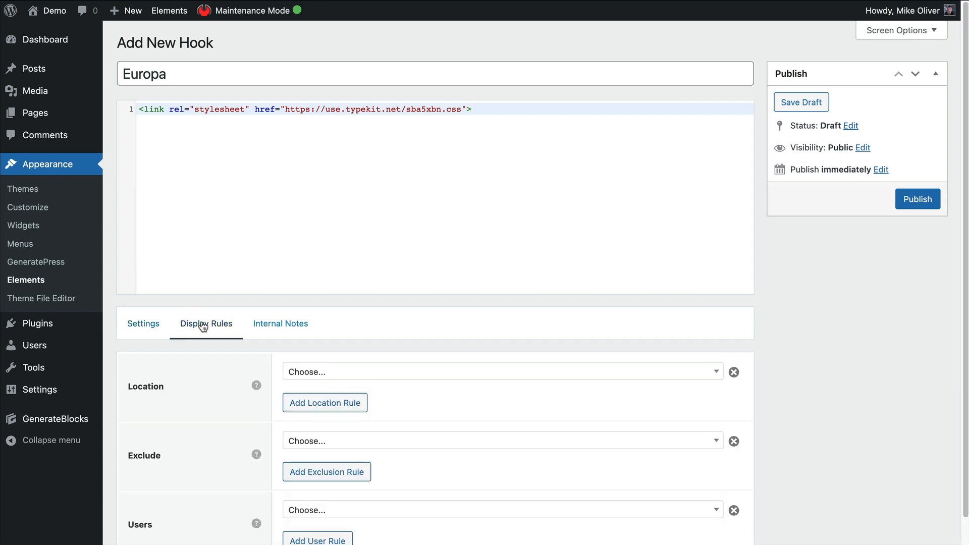
{"action": "left_click", "coordinate": [316, 372]}
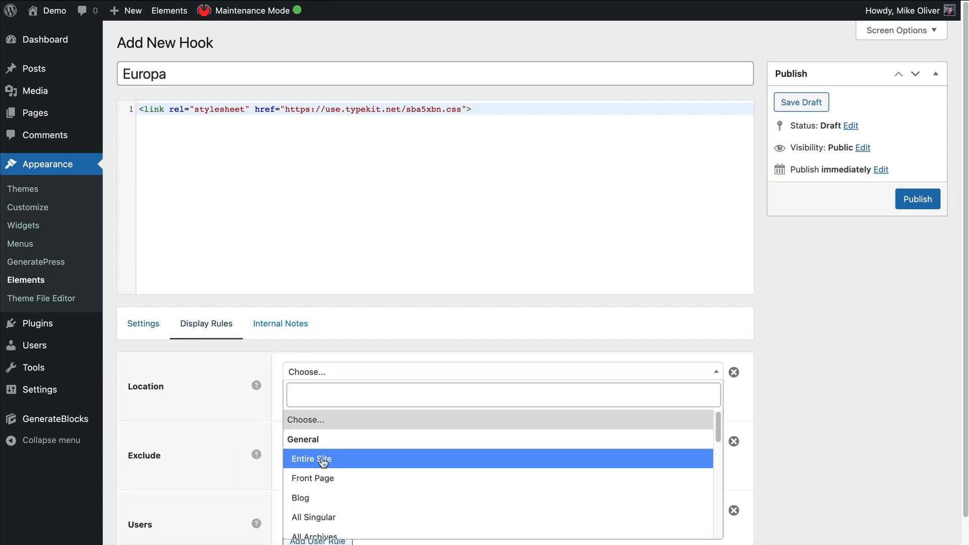
{"action": "left_click", "coordinate": [321, 457]}
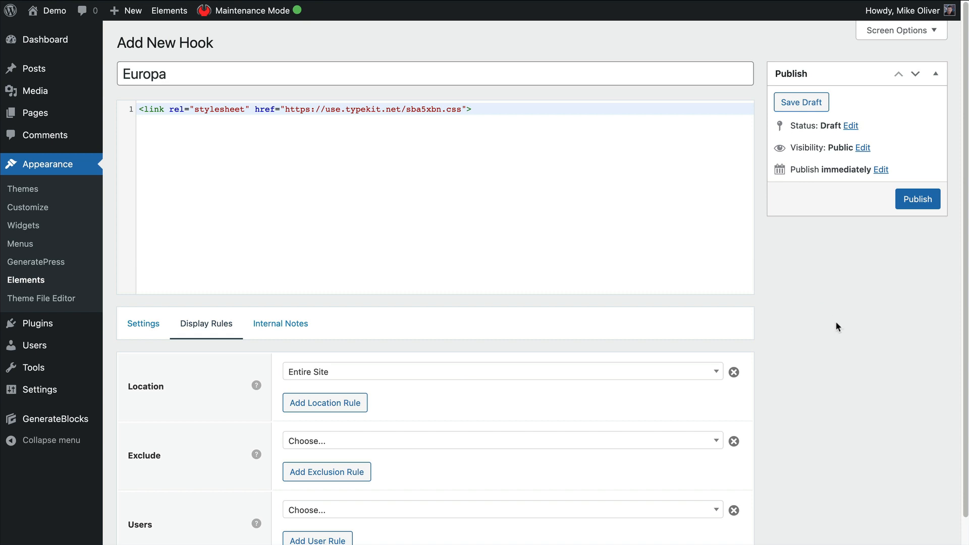
{"action": "left_click", "coordinate": [917, 200]}
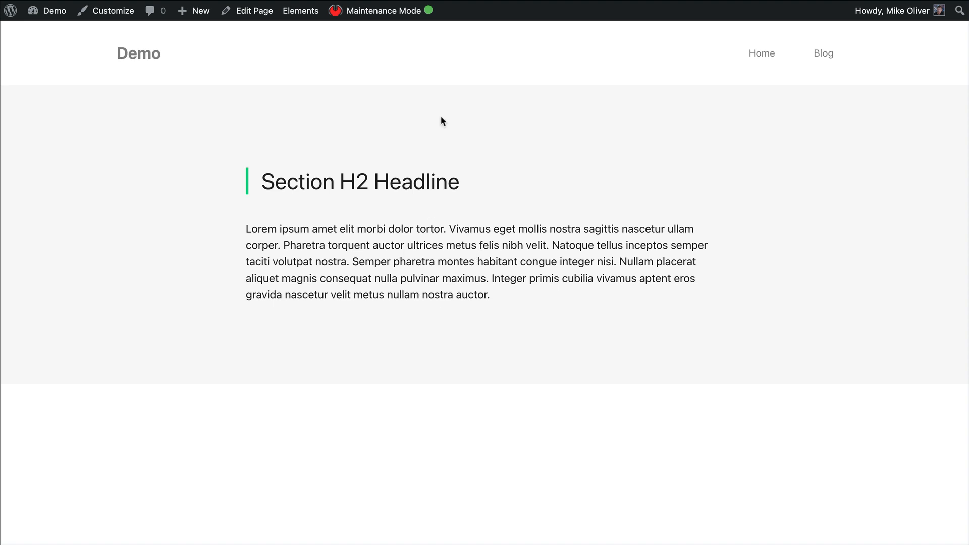
Open the theme customizer's typography settings and add a blank font entry in the Font Manager.
{"action": "key", "text": "ctrl+shift+Tab"}
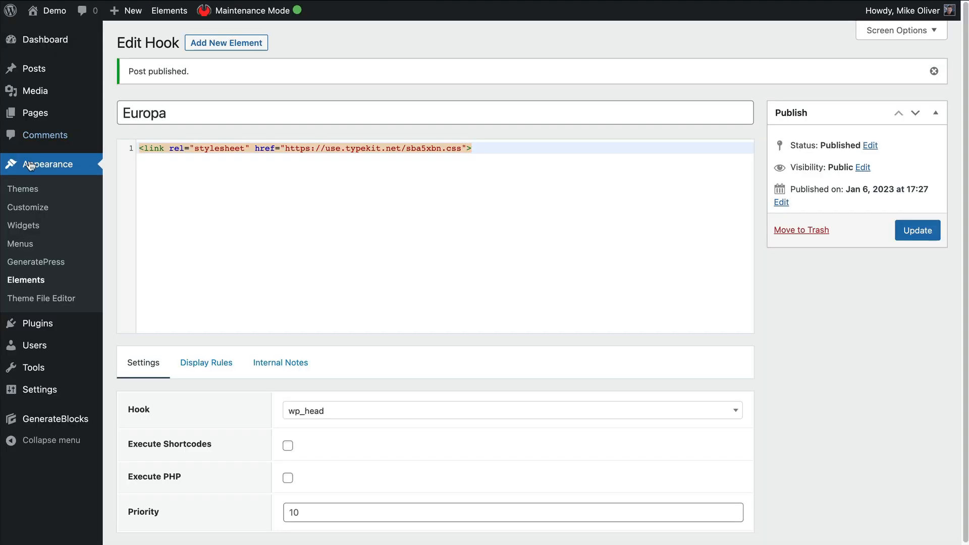
{"action": "left_click", "coordinate": [25, 211]}
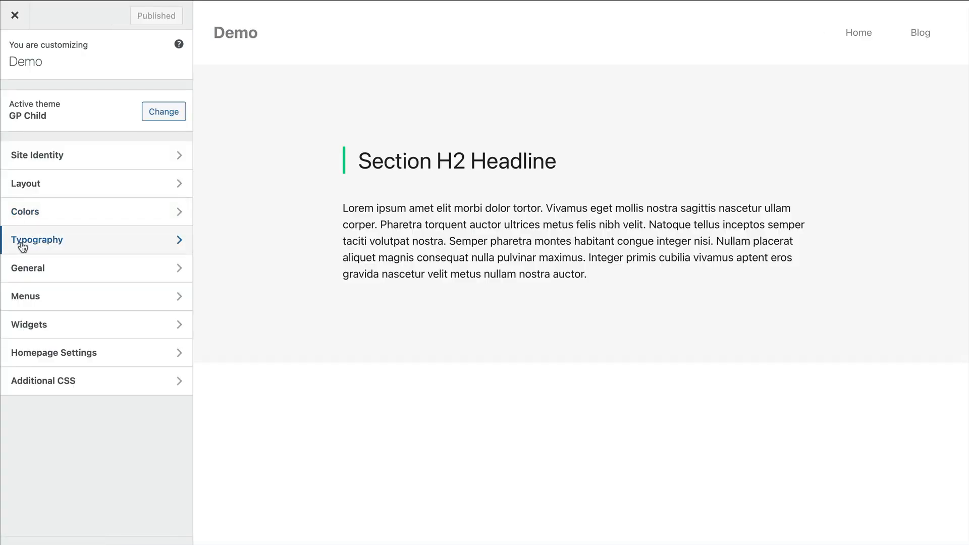
{"action": "left_click", "coordinate": [23, 243]}
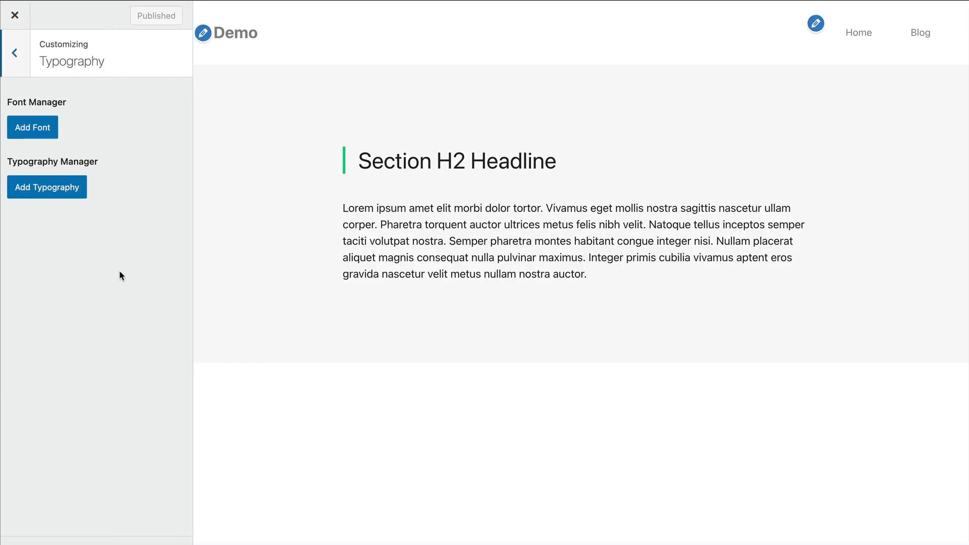
{"action": "left_click", "coordinate": [30, 129]}
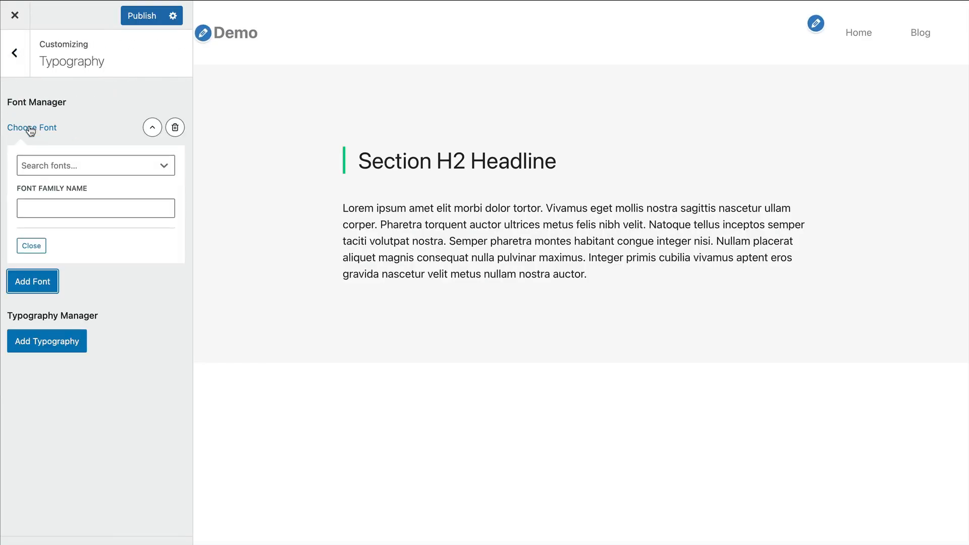
{"action": "left_click", "coordinate": [81, 166]}
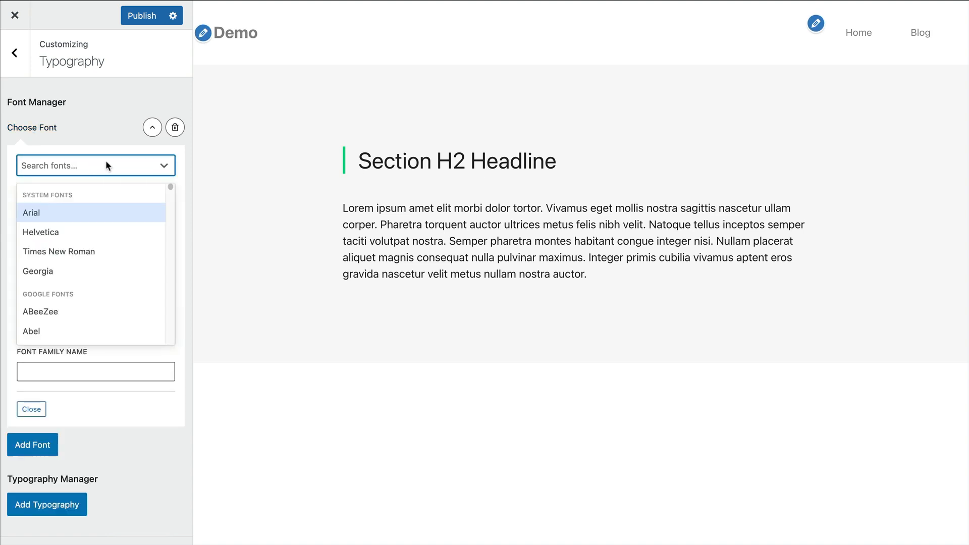
{"action": "left_click", "coordinate": [106, 161]}
Copy the family name "europa" from the stylesheet and enter it as the new font's family name.
{"action": "left_click", "coordinate": [24, 209]}
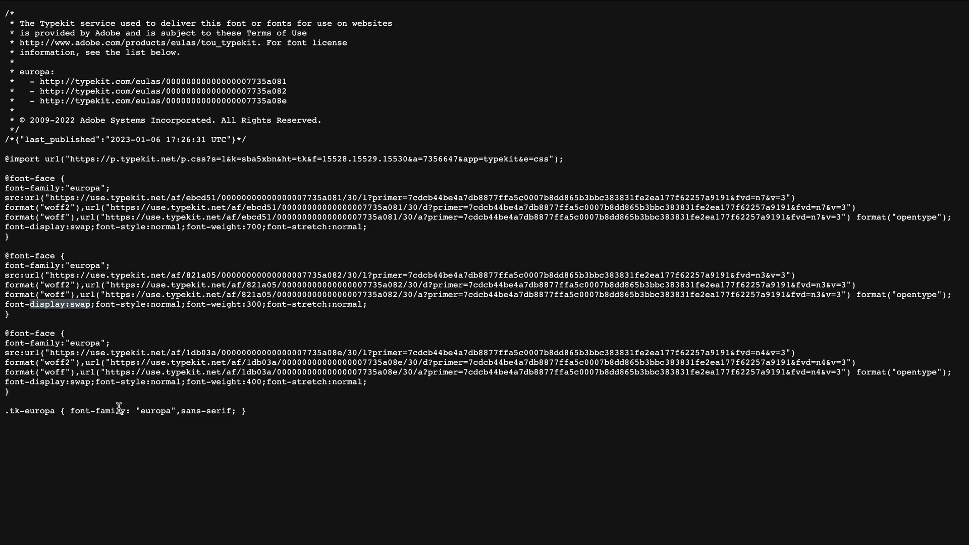
{"action": "double_click", "coordinate": [159, 411]}
{"action": "key", "text": "ctrl+c"}
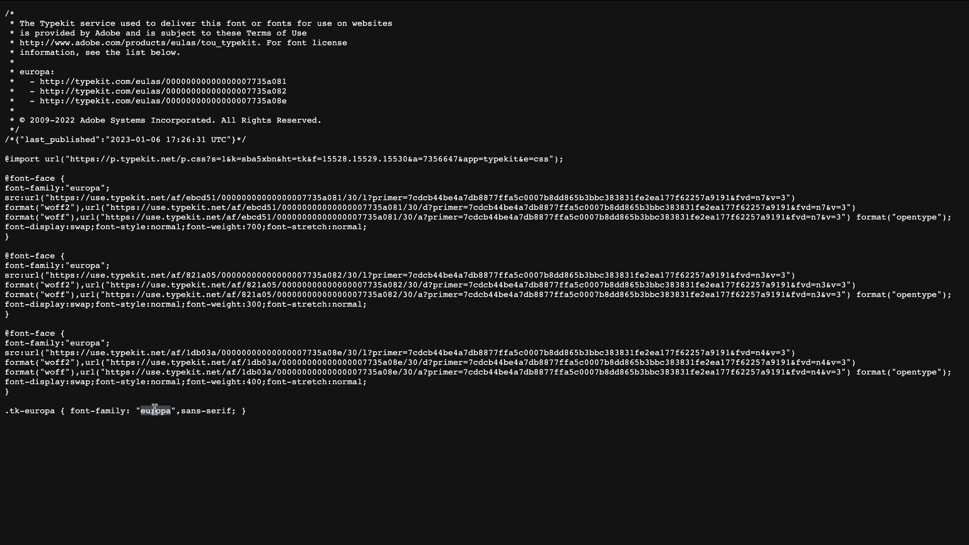
{"action": "key", "text": "ctrl+Tab"}
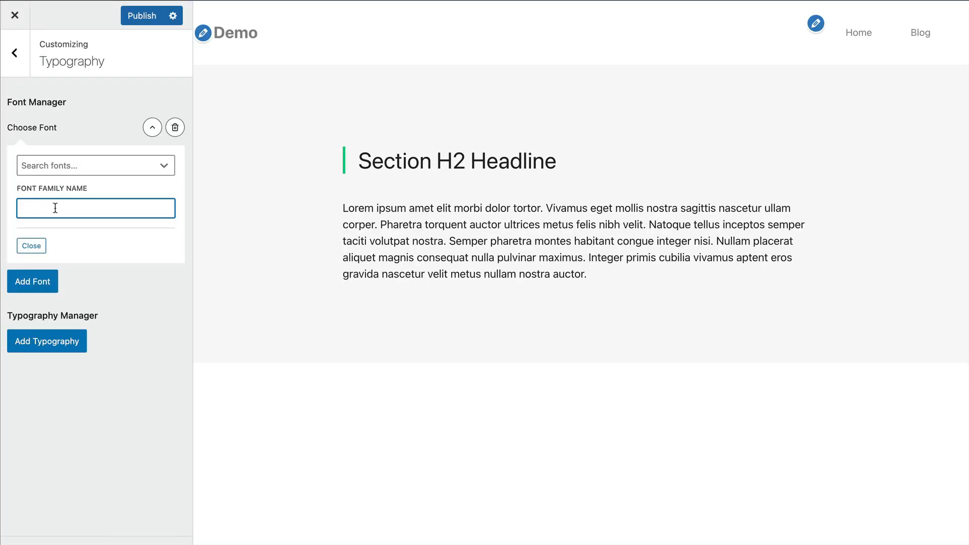
{"action": "key", "text": "ctrl+v"}
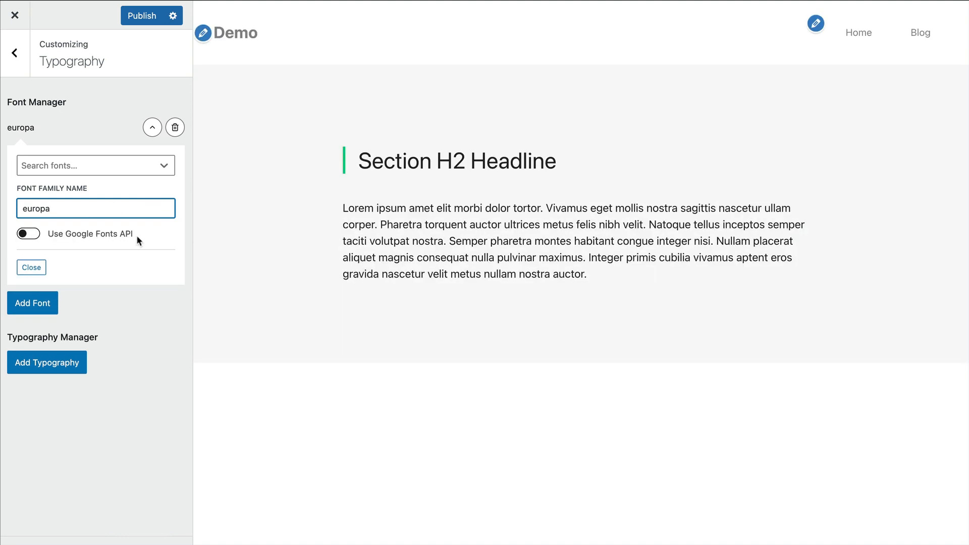
{"action": "left_click", "coordinate": [277, 206]}
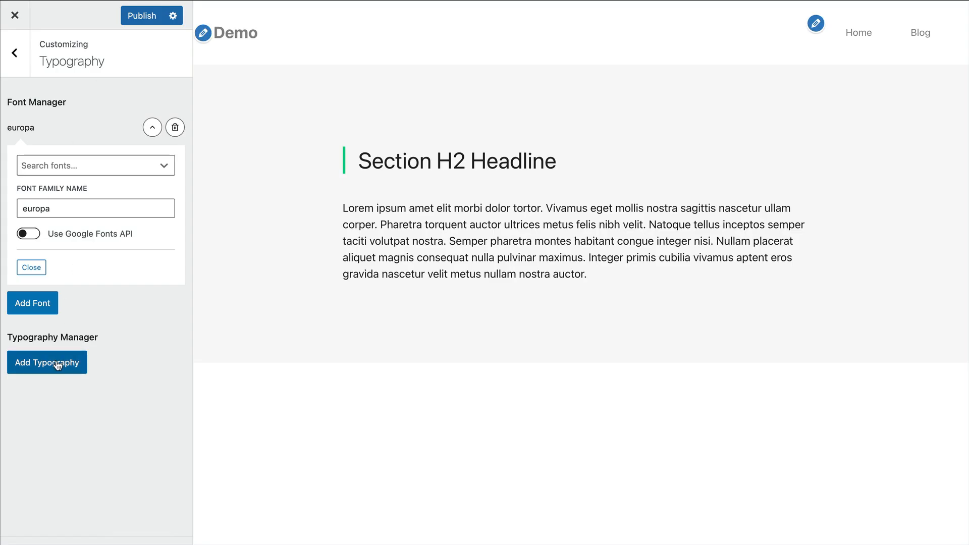
Add a typography entry targeting the Body element and set its font family to europa.
{"action": "left_click", "coordinate": [56, 364]}
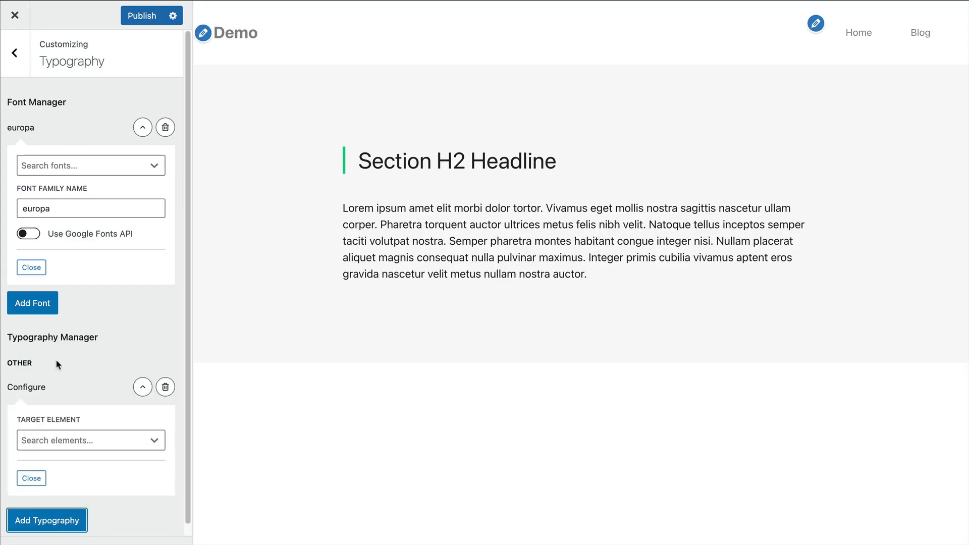
{"action": "scroll", "coordinate": [113, 353], "scroll_direction": "down", "scroll_amount": 1}
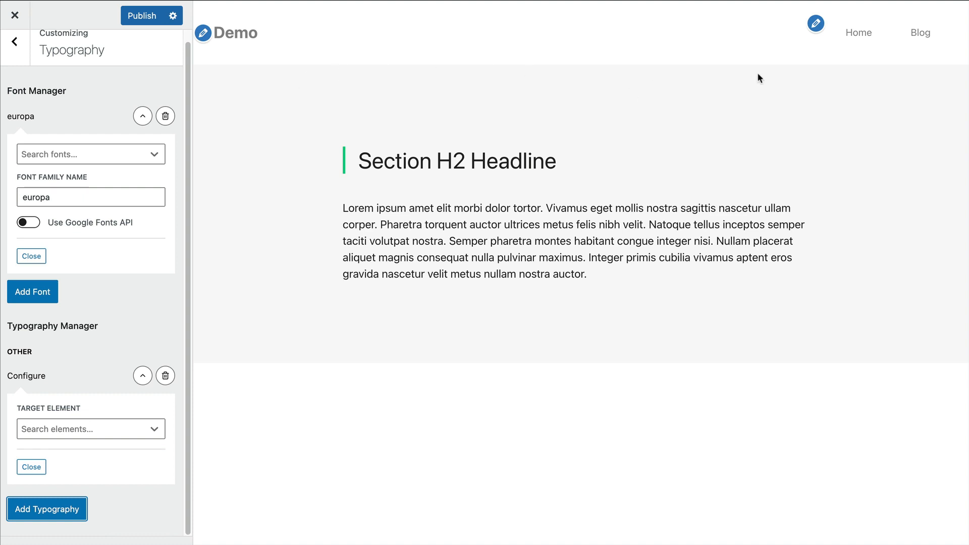
{"action": "left_click", "coordinate": [78, 428]}
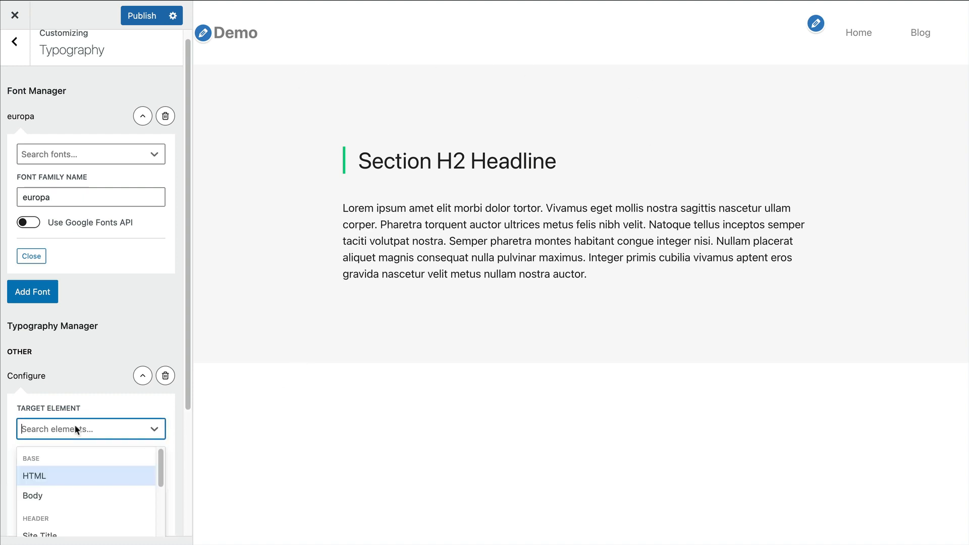
{"action": "left_click", "coordinate": [46, 495]}
{"action": "scroll", "coordinate": [96, 396], "scroll_direction": "down", "scroll_amount": 3}
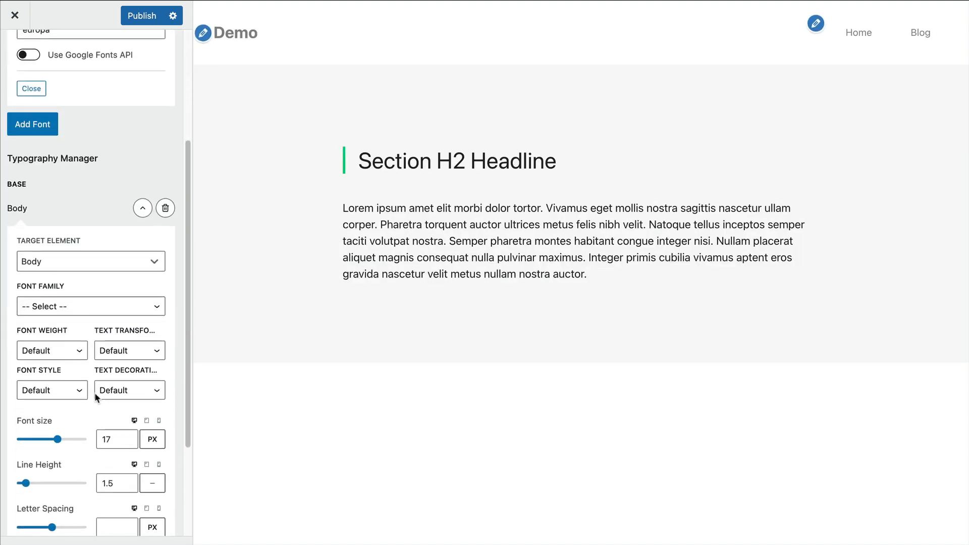
{"action": "left_click", "coordinate": [49, 307]}
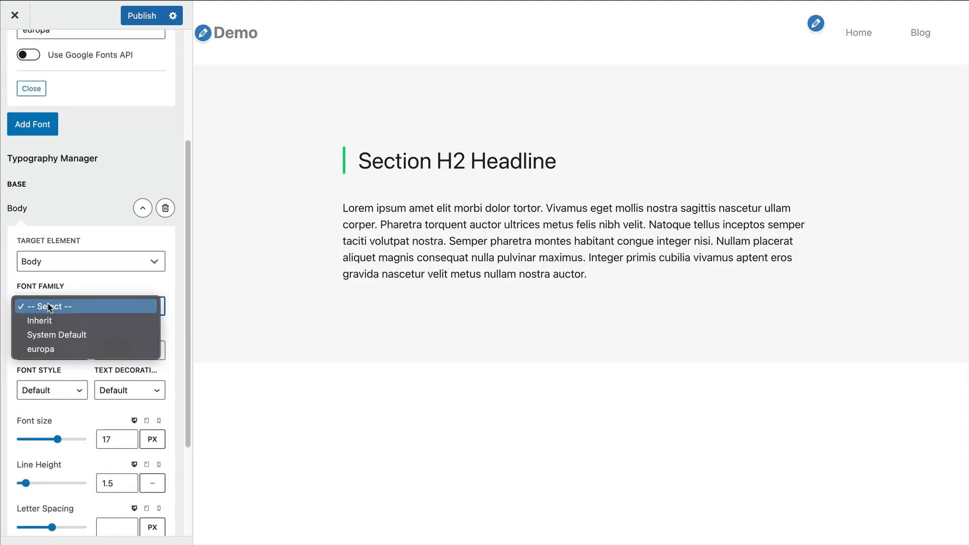
{"action": "left_click", "coordinate": [51, 349]}
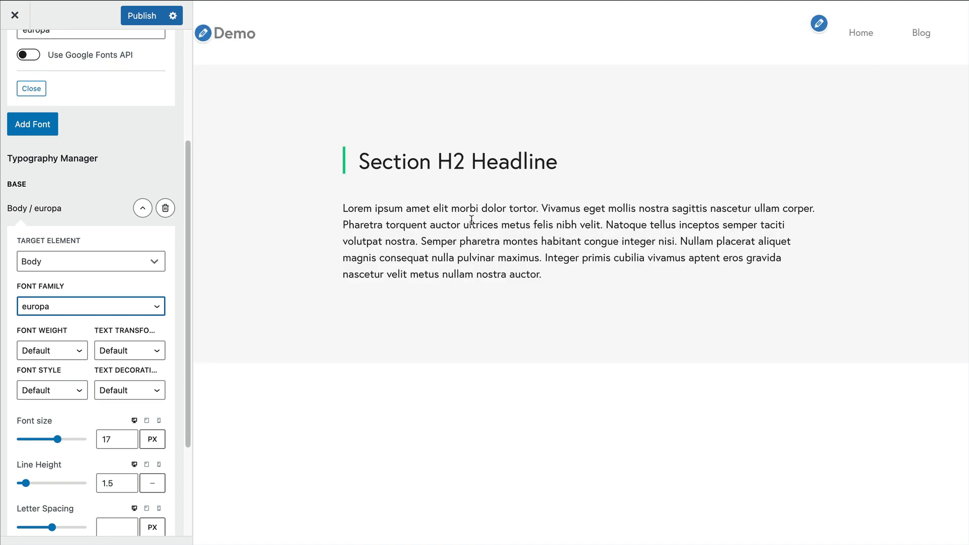
{"action": "left_click_drag", "start_coordinate": [471, 221], "coordinate": [556, 242]}
{"action": "left_click", "coordinate": [301, 267]}
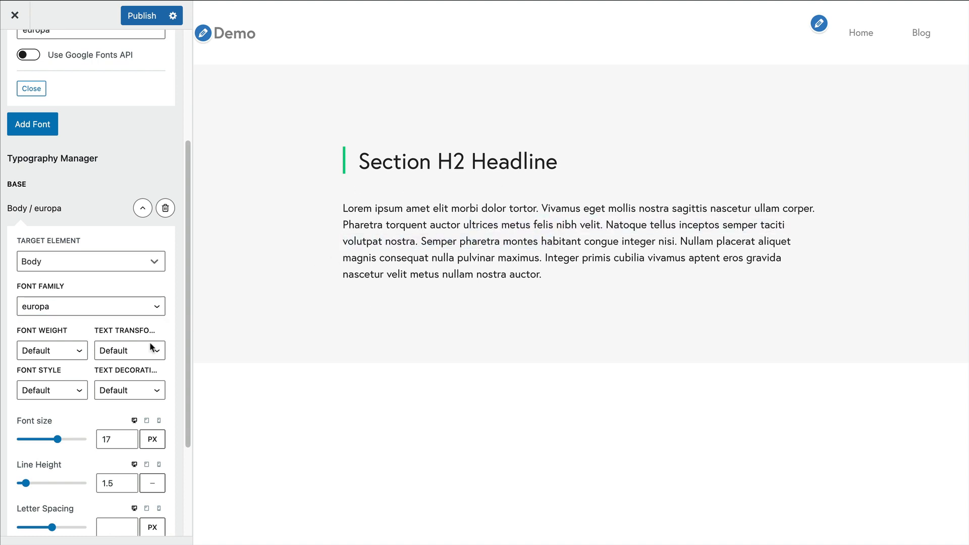
Set the Body typography to font weight 400, font size 20 px and line height 1.6, and collapse the entry.
{"action": "scroll", "coordinate": [112, 419], "scroll_direction": "down", "scroll_amount": 1}
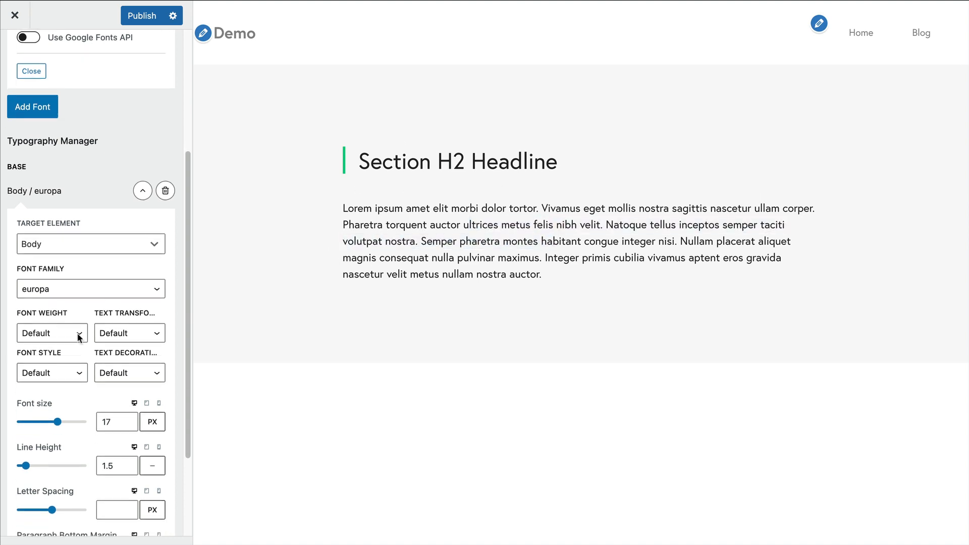
{"action": "left_click", "coordinate": [44, 332]}
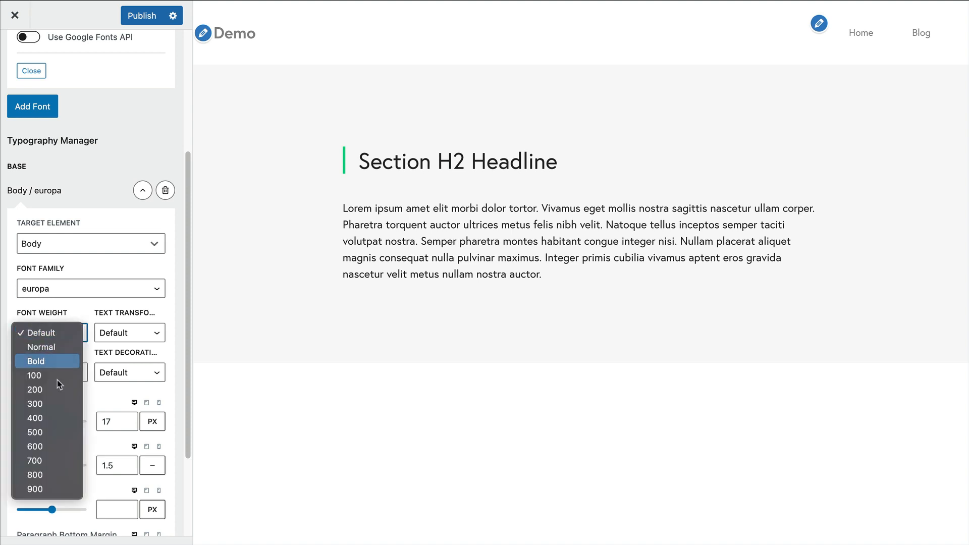
{"action": "left_click", "coordinate": [55, 424]}
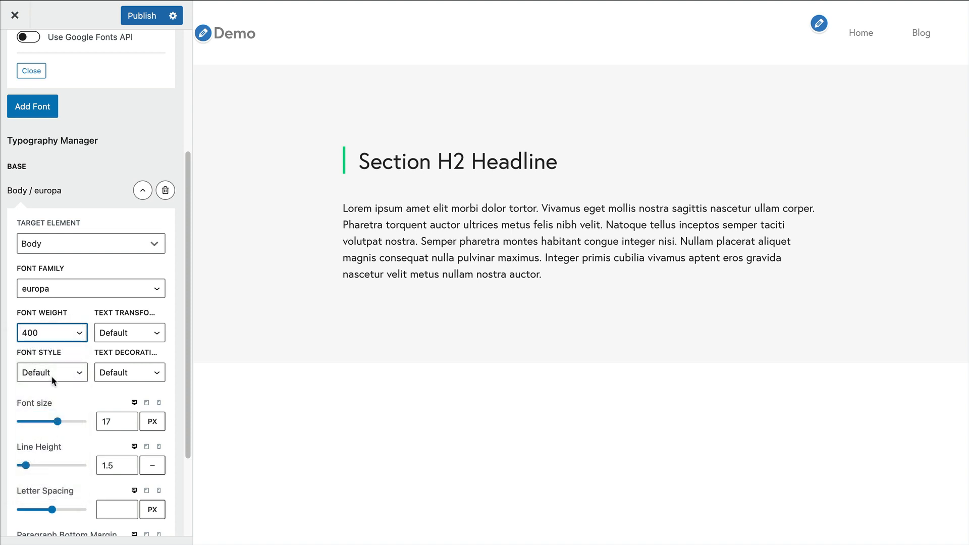
{"action": "left_click", "coordinate": [42, 334]}
{"action": "left_click", "coordinate": [66, 333]}
{"action": "left_click", "coordinate": [128, 419]}
{"action": "left_click", "coordinate": [128, 419]}
{"action": "left_click", "coordinate": [128, 419]}
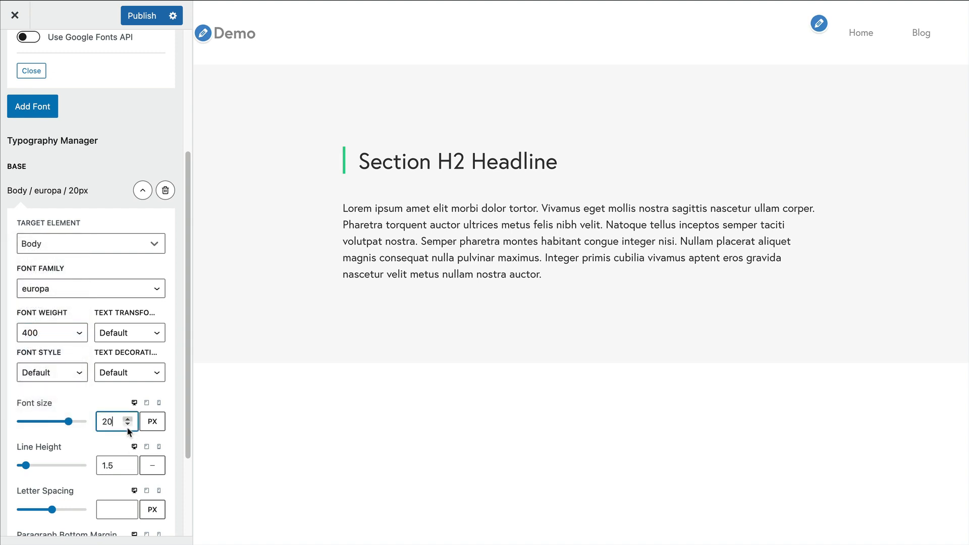
{"action": "left_click", "coordinate": [129, 463]}
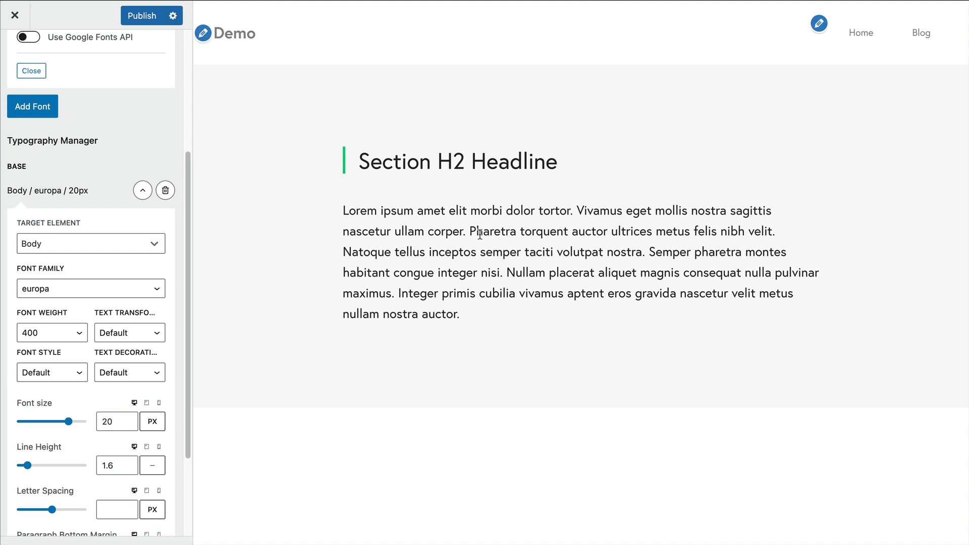
{"action": "left_click", "coordinate": [142, 191]}
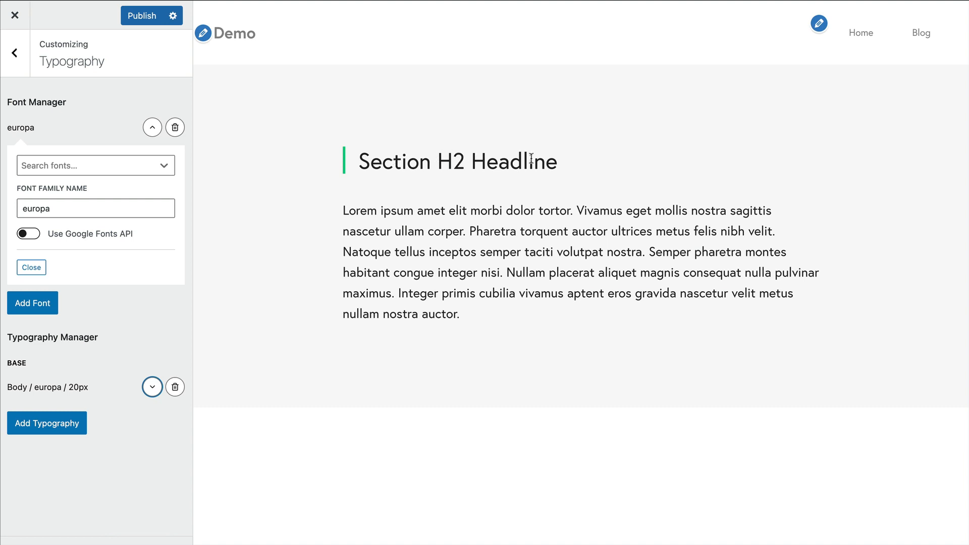
Add another typography entry with Heading 2 (H2) as its target element.
{"action": "left_click", "coordinate": [23, 429]}
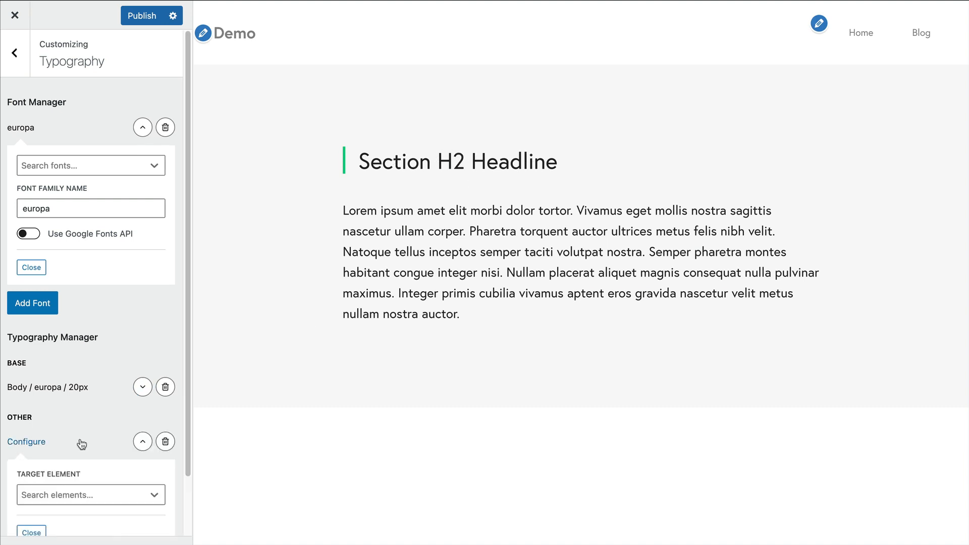
{"action": "left_click", "coordinate": [96, 427]}
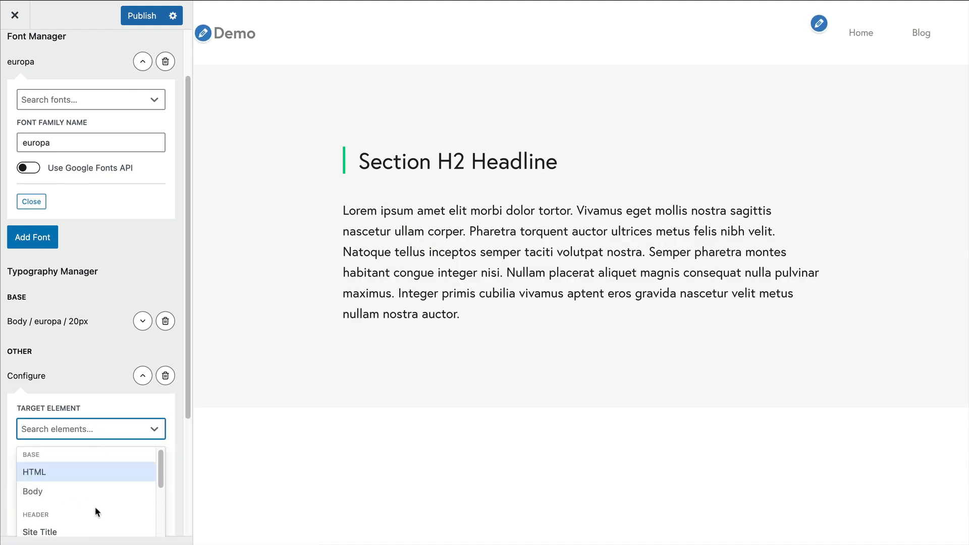
{"action": "scroll", "coordinate": [95, 507], "scroll_direction": "down", "scroll_amount": 2}
{"action": "scroll", "coordinate": [98, 502], "scroll_direction": "down", "scroll_amount": 4}
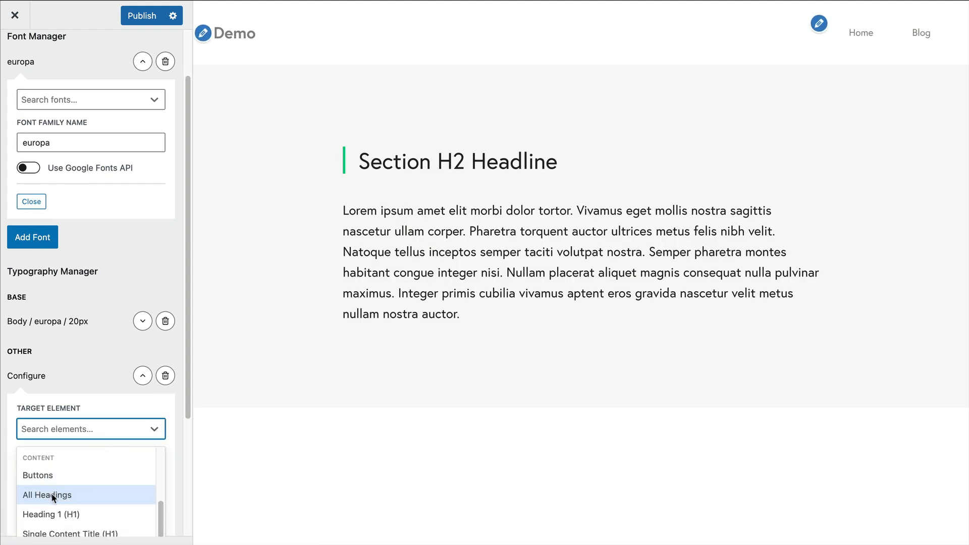
{"action": "scroll", "coordinate": [90, 486], "scroll_direction": "down", "scroll_amount": 2}
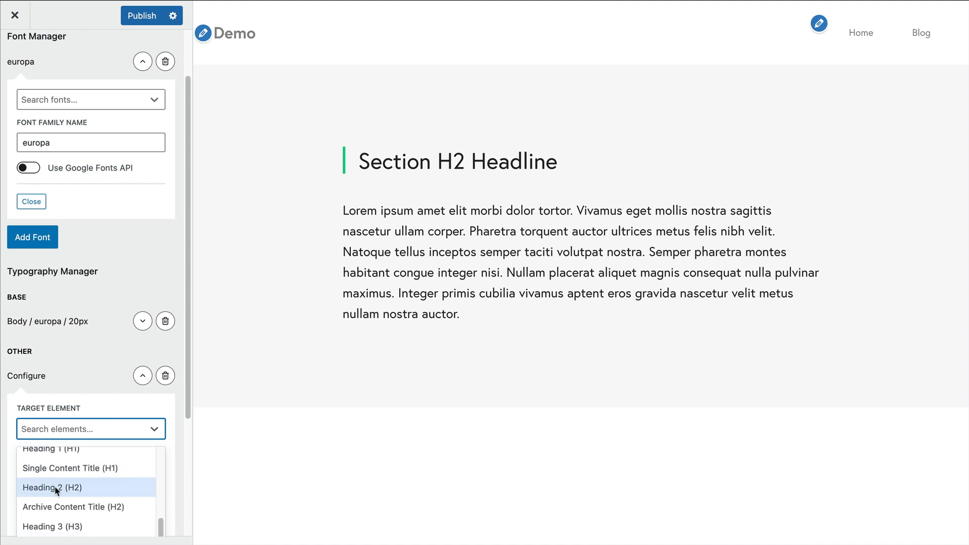
{"action": "left_click", "coordinate": [55, 489]}
{"action": "scroll", "coordinate": [94, 346], "scroll_direction": "down", "scroll_amount": 1}
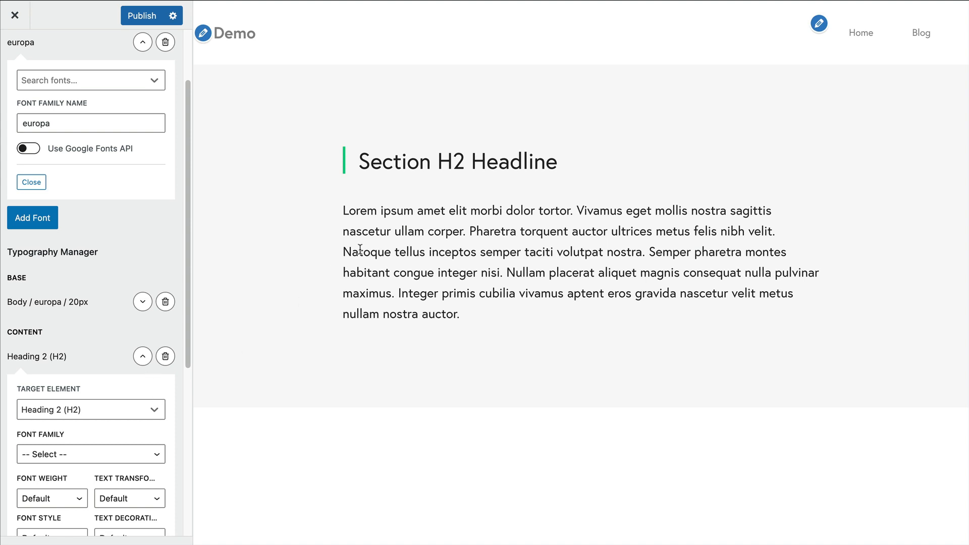
Set the Heading 2 (H2) font family to Inherit and collapse the entry.
{"action": "scroll", "coordinate": [130, 335], "scroll_direction": "down", "scroll_amount": 5}
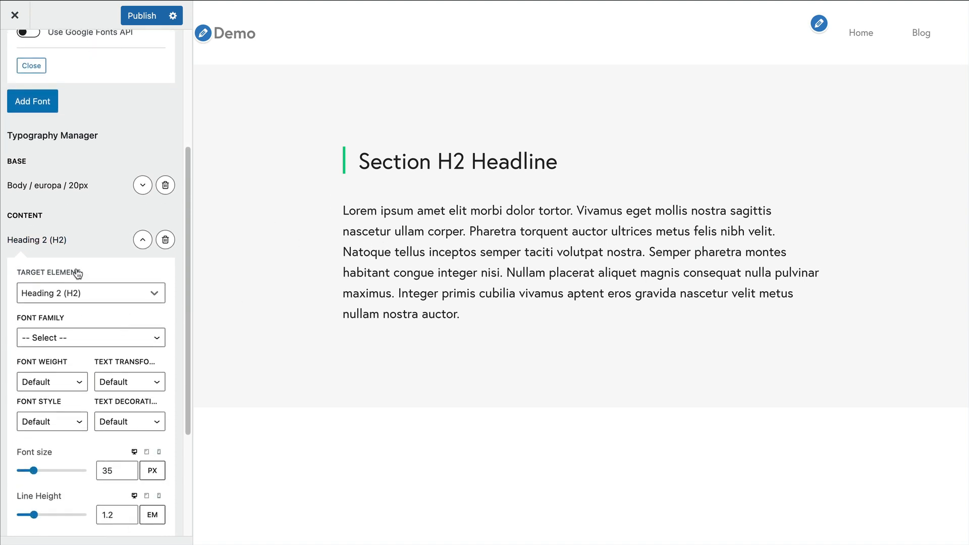
{"action": "left_click", "coordinate": [47, 338]}
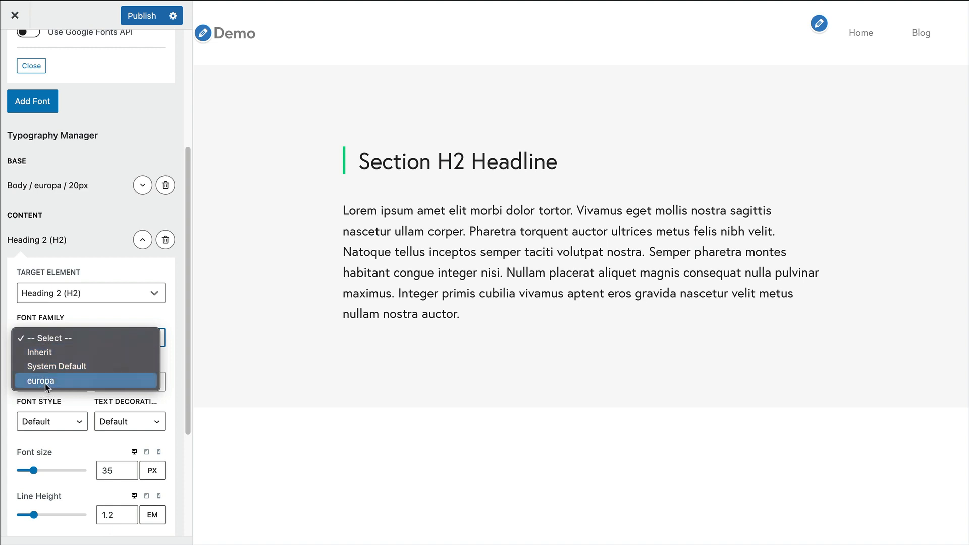
{"action": "left_click", "coordinate": [34, 354]}
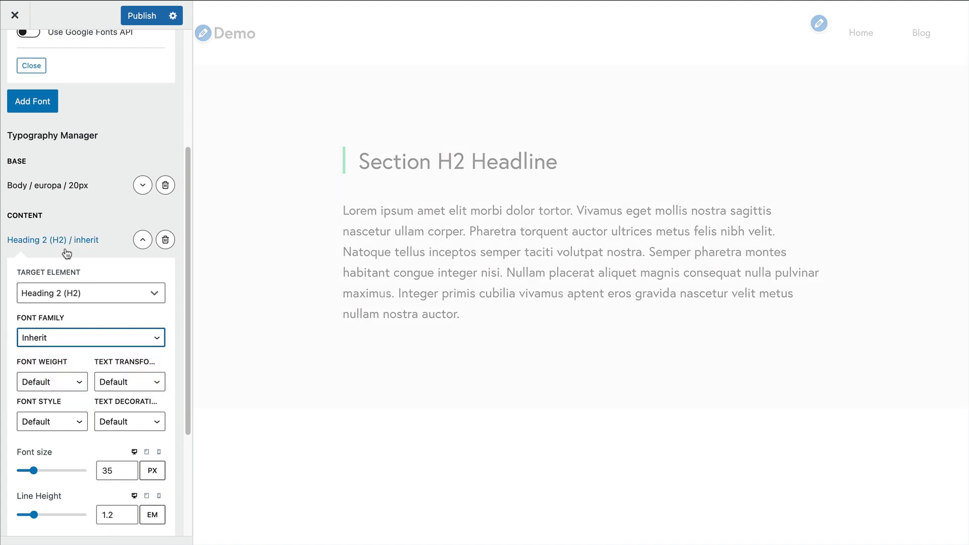
{"action": "scroll", "coordinate": [95, 234], "scroll_direction": "down", "scroll_amount": 3}
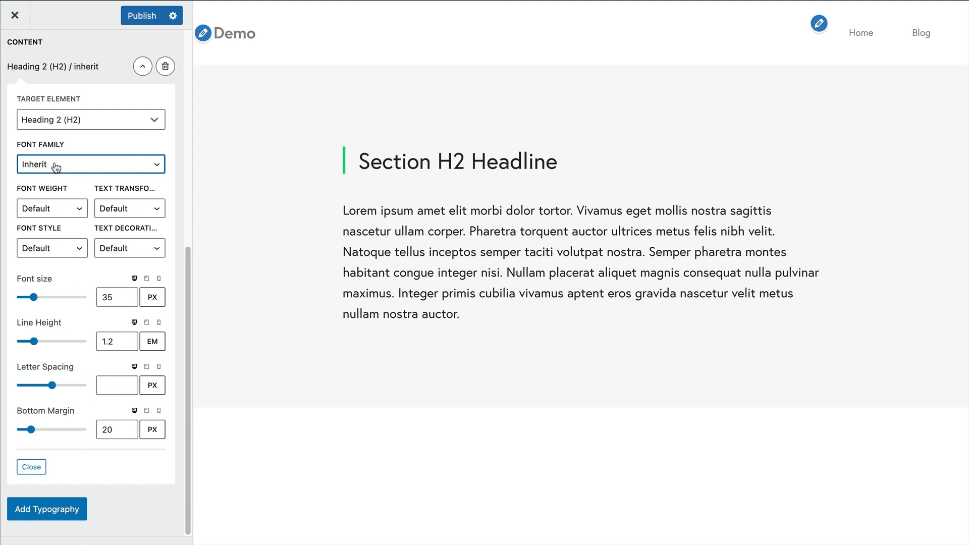
{"action": "scroll", "coordinate": [82, 392], "scroll_direction": "up", "scroll_amount": 5}
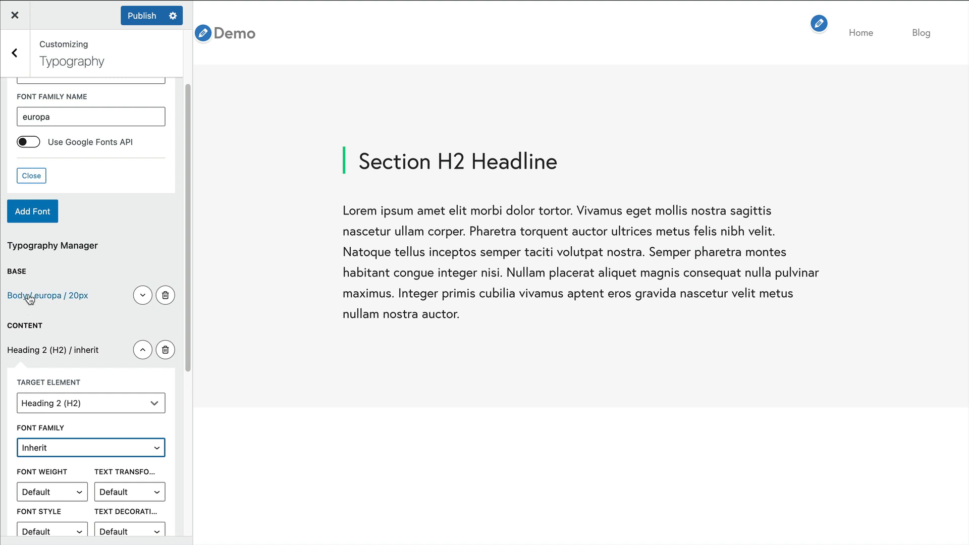
{"action": "scroll", "coordinate": [46, 283], "scroll_direction": "down", "scroll_amount": 3}
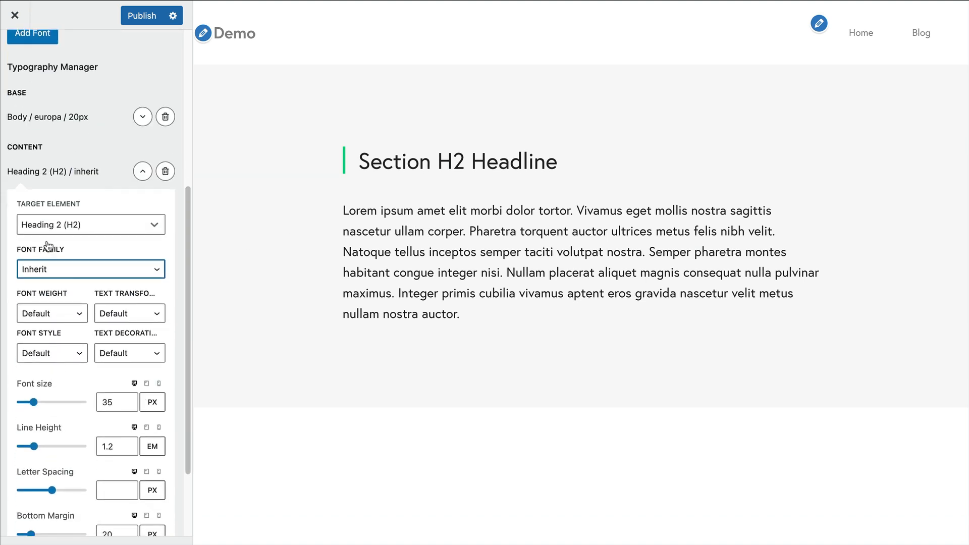
{"action": "left_click", "coordinate": [74, 271]}
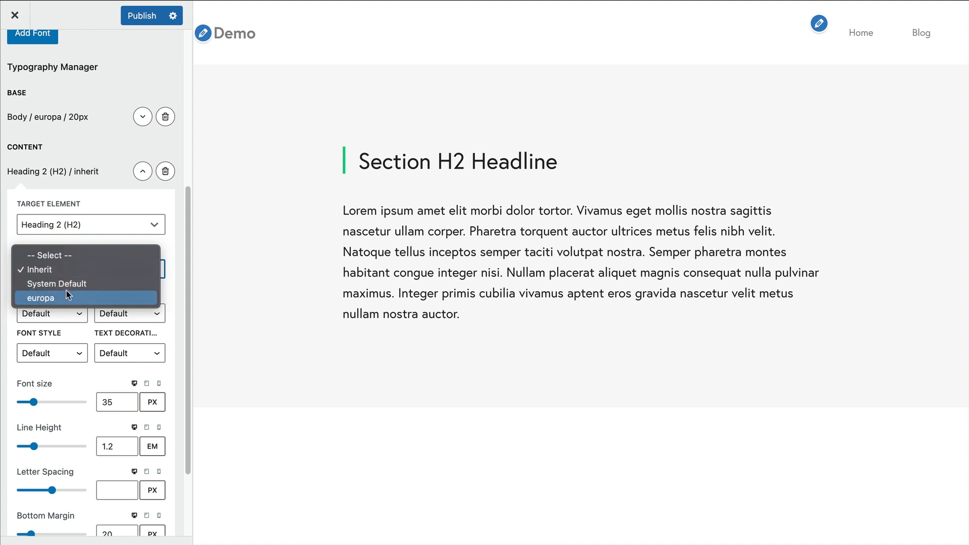
{"action": "left_click", "coordinate": [50, 273]}
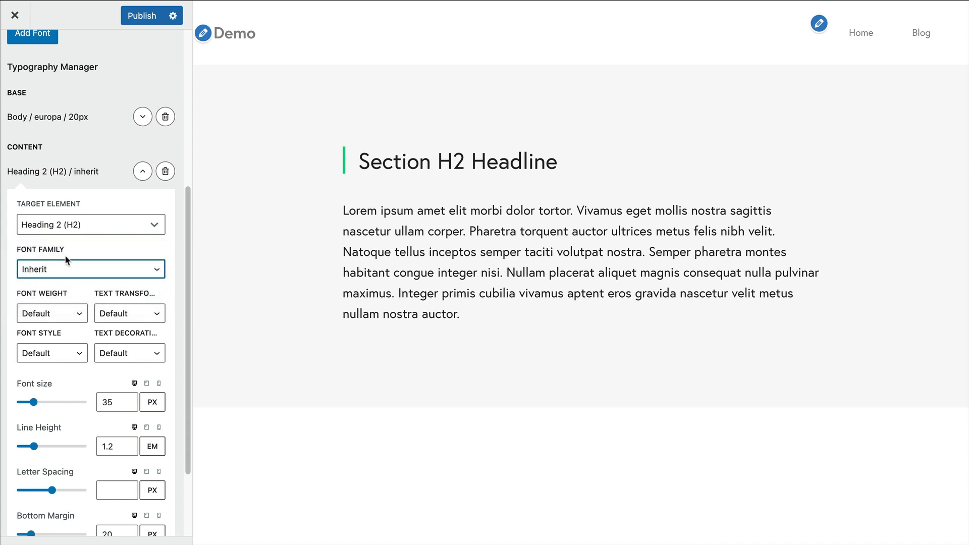
{"action": "left_click", "coordinate": [143, 171]}
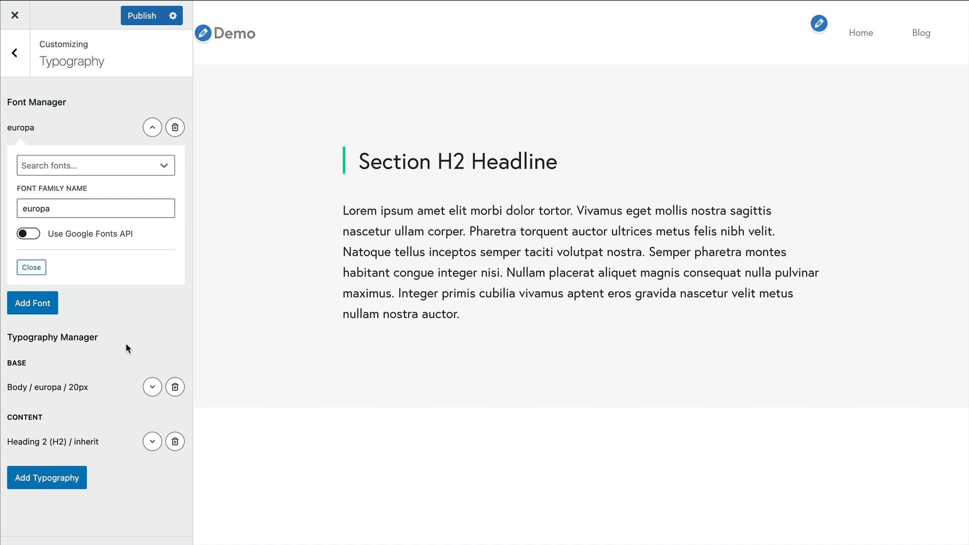
Set the Heading 2 (H2) font weight to 700 and publish the customizer changes.
{"action": "left_click", "coordinate": [152, 443]}
{"action": "left_click", "coordinate": [46, 333]}
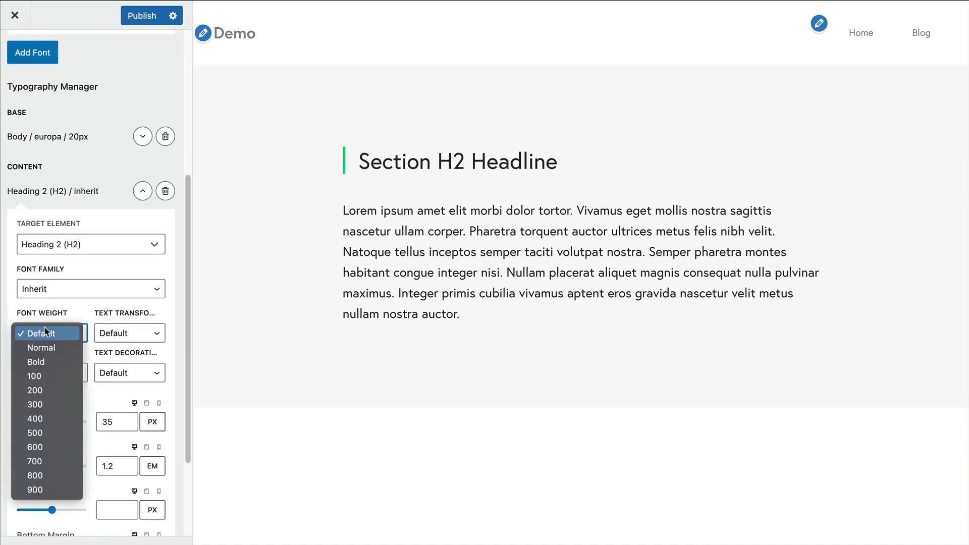
{"action": "left_click", "coordinate": [42, 462]}
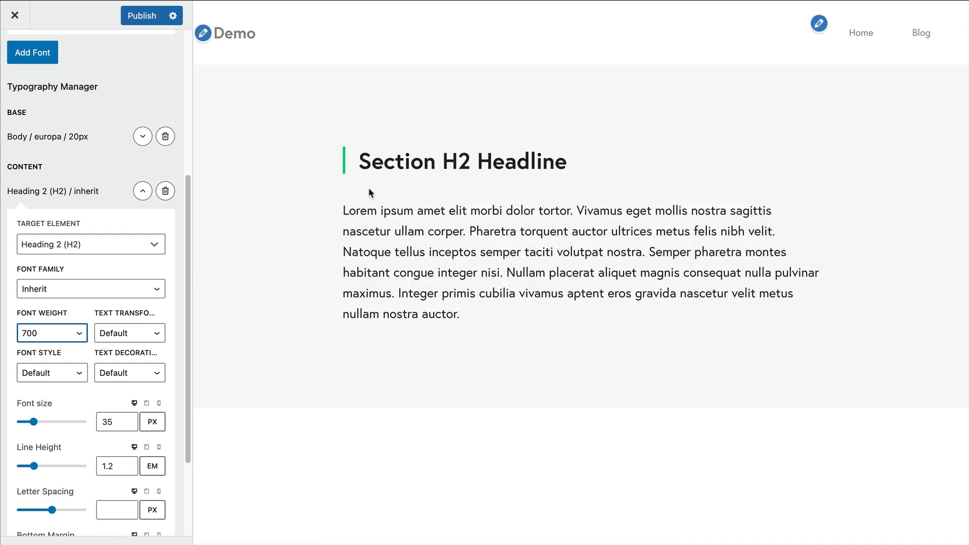
{"action": "left_click", "coordinate": [142, 16]}
{"action": "left_click", "coordinate": [143, 192]}
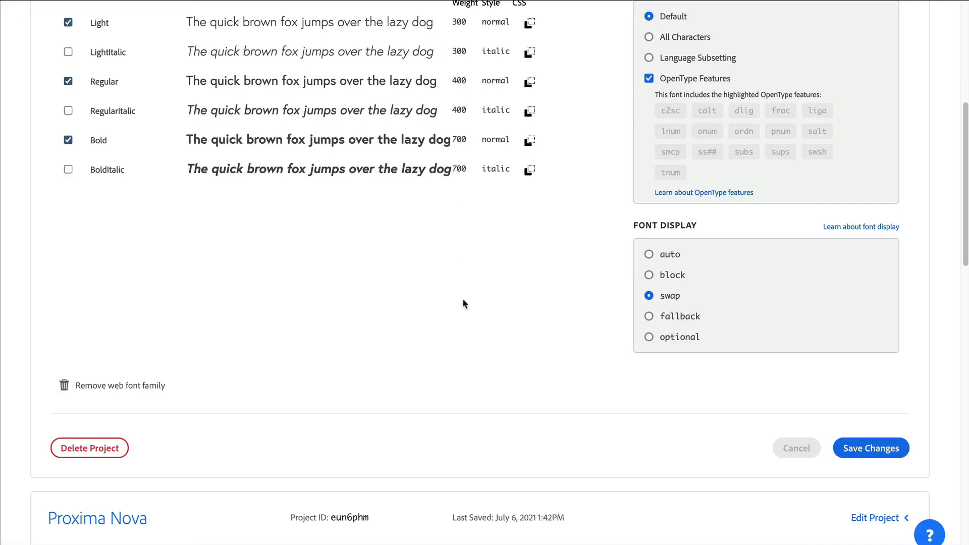
In Adobe Fonts, remove the Light style from the Europa web project, save the changes and reload the project's stylesheet.
{"action": "scroll", "coordinate": [463, 303], "scroll_direction": "up", "scroll_amount": 5}
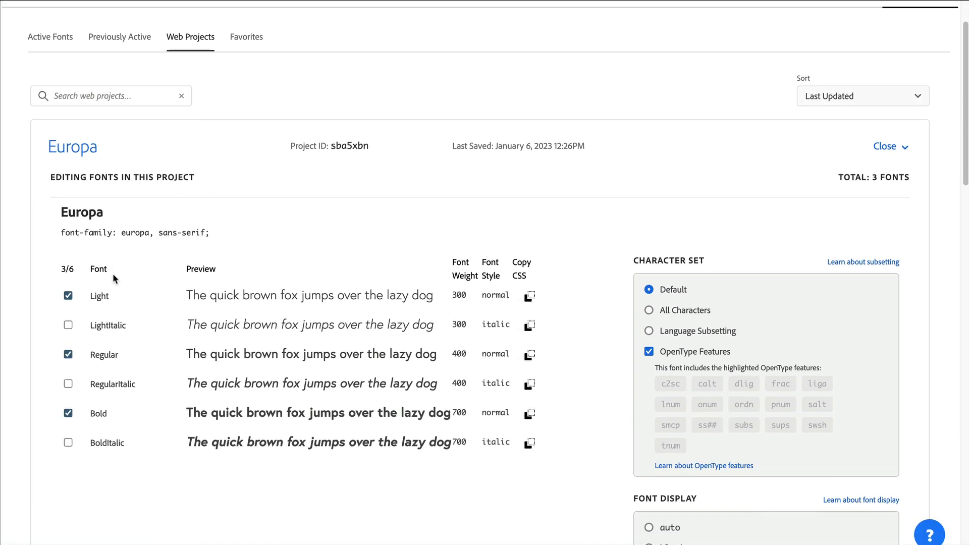
{"action": "left_click", "coordinate": [68, 296]}
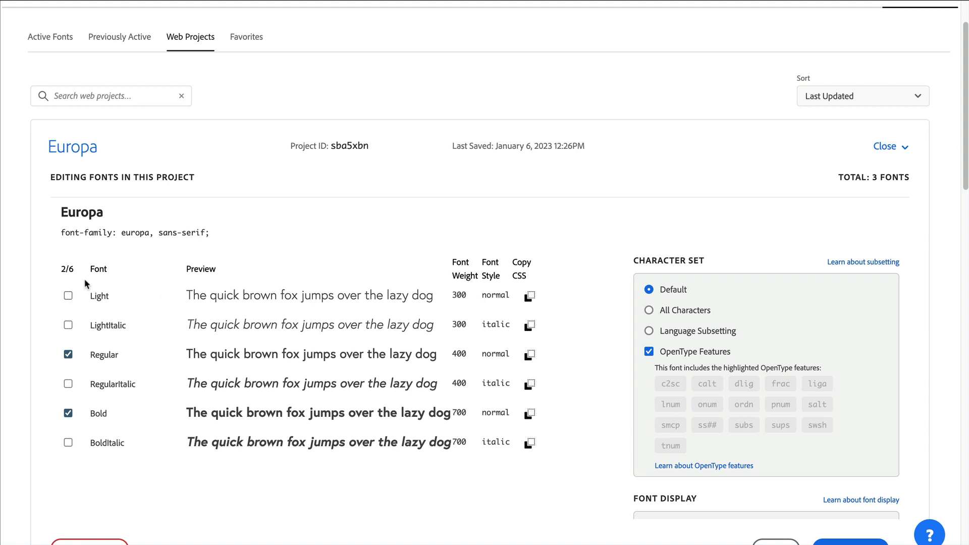
{"action": "scroll", "coordinate": [601, 339], "scroll_direction": "down", "scroll_amount": 5}
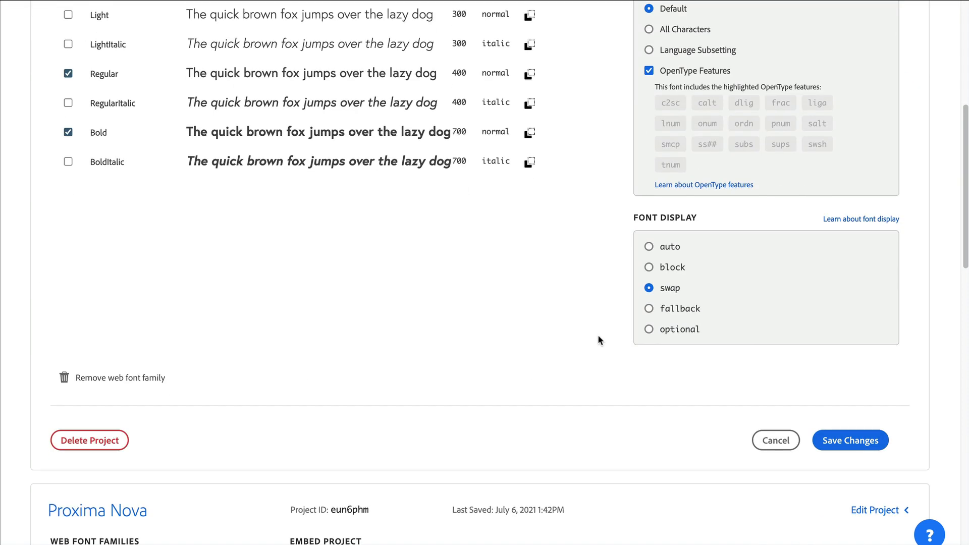
{"action": "left_click", "coordinate": [875, 445]}
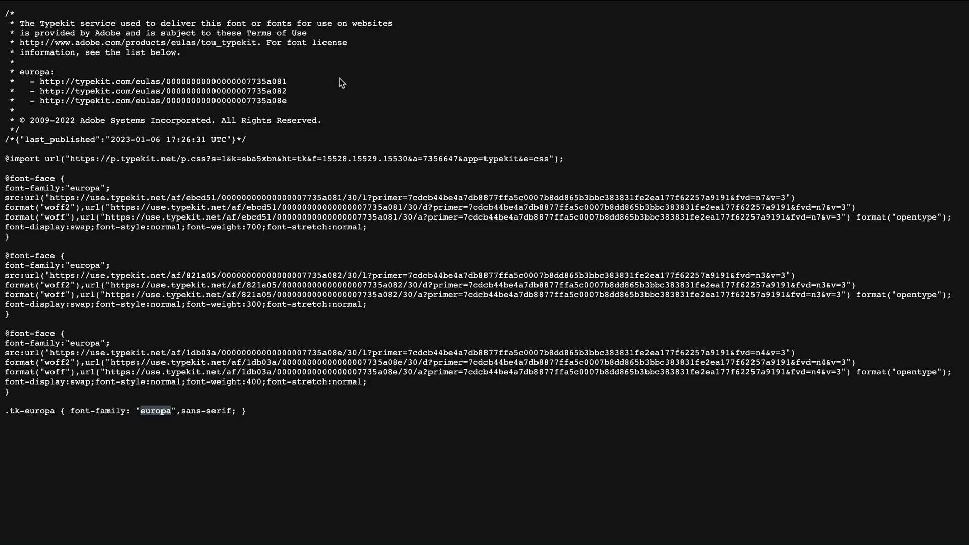
{"action": "key", "text": "super+r"}
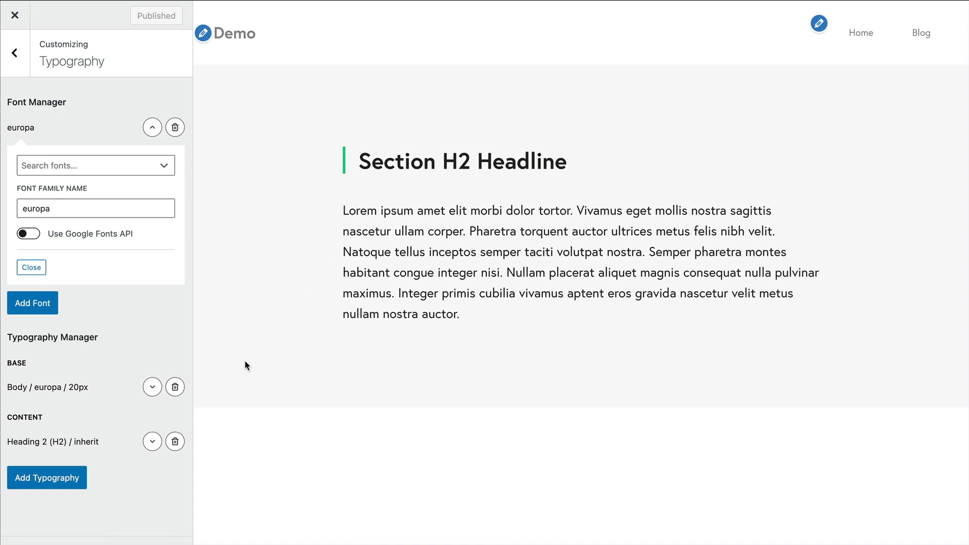
Reopen the europa entry in the Font Manager and check its font family name.
{"action": "left_click", "coordinate": [152, 127]}
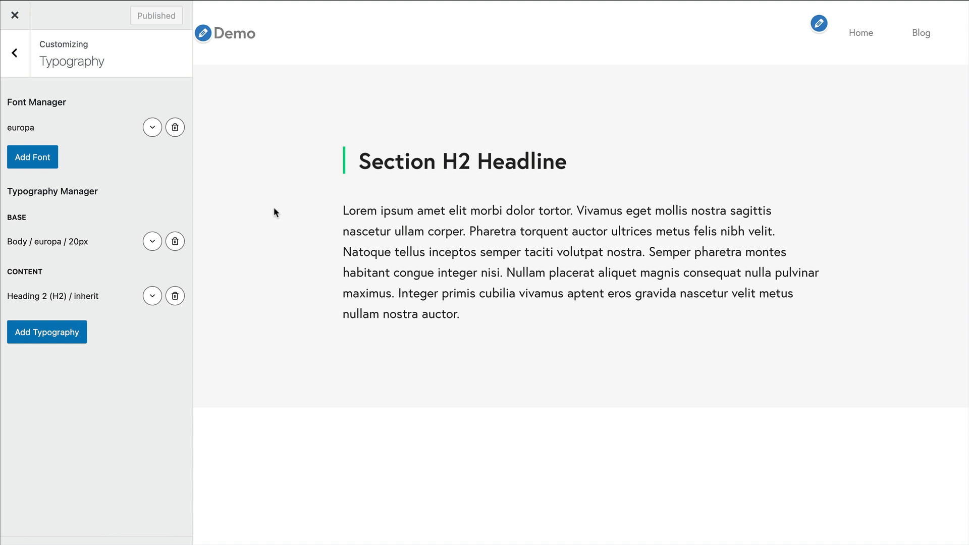
{"action": "left_click", "coordinate": [152, 128]}
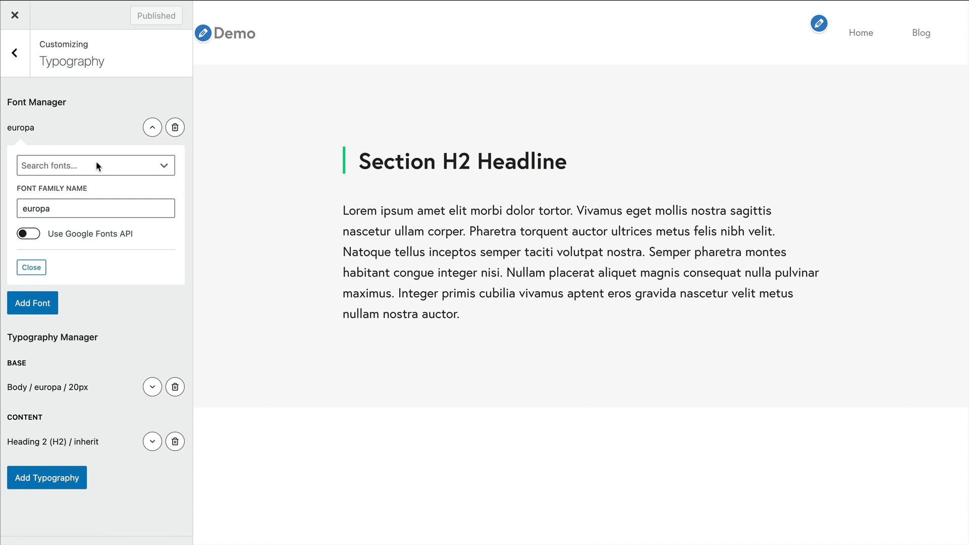
{"action": "double_click", "coordinate": [39, 208]}
{"action": "left_click", "coordinate": [56, 209]}
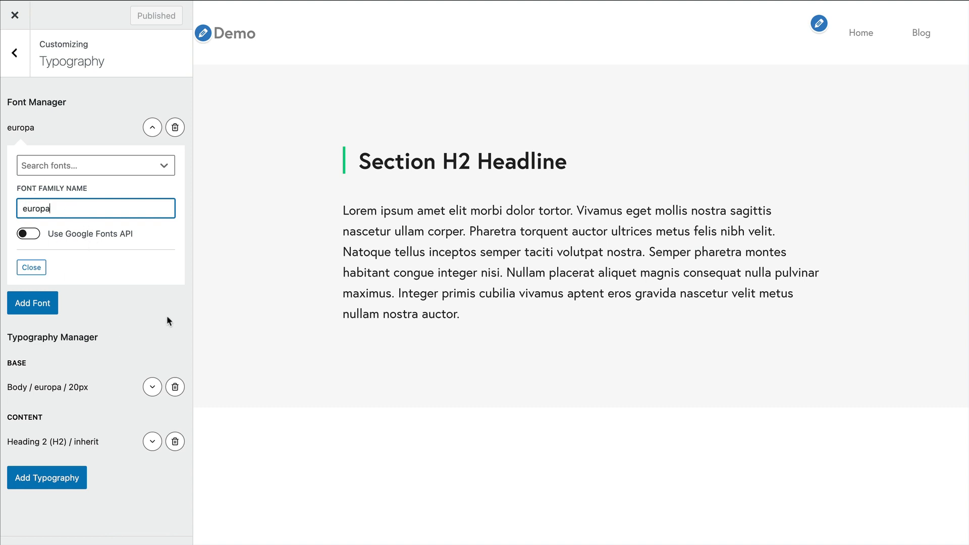
Switch from the customizer to the live Demo page and reload it to view the published typography.
{"action": "left_click", "coordinate": [15, 59]}
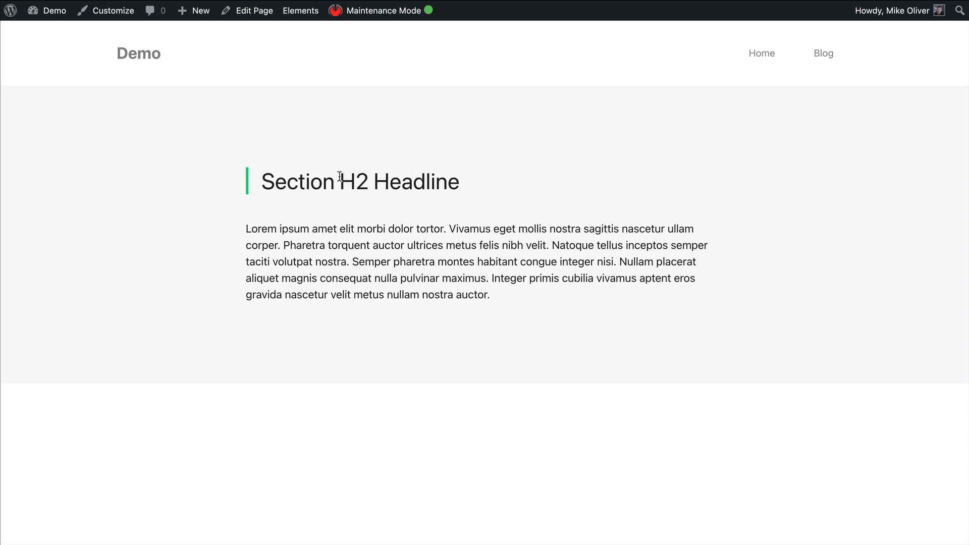
{"action": "left_click_drag", "start_coordinate": [339, 181], "coordinate": [422, 262]}
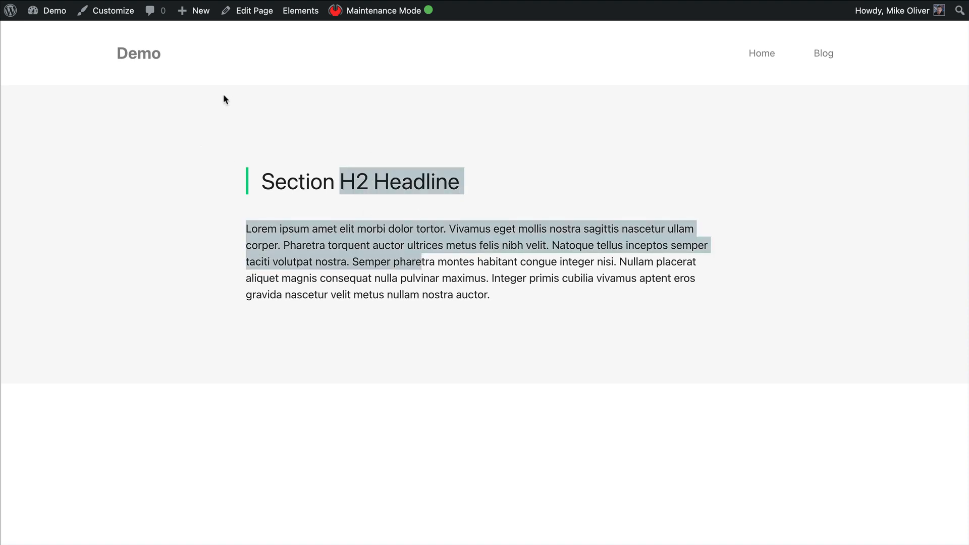
{"action": "key", "text": "super+r"}
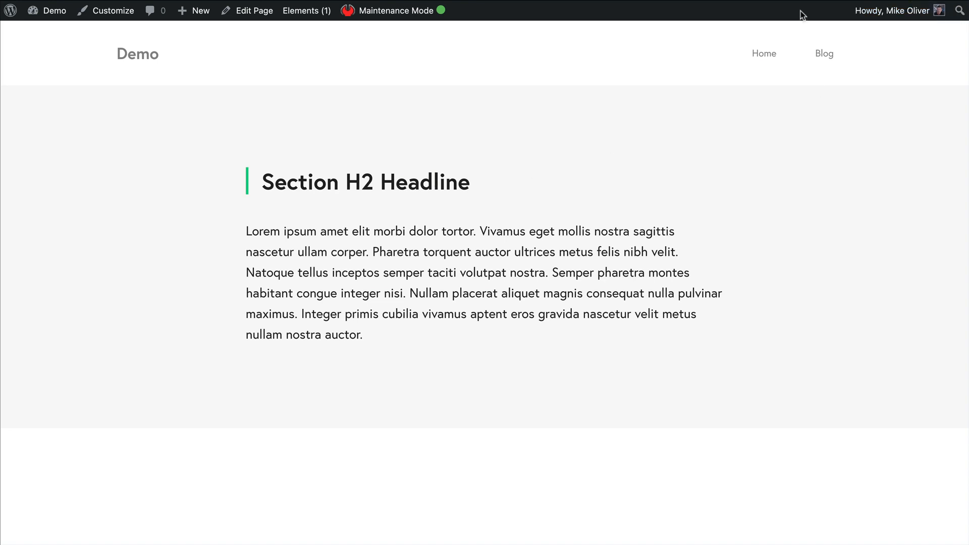
Inspect the font details of the H2 headline and the body paragraph with WhatFont, and exit the inspector.
{"action": "left_click", "coordinate": [927, 0]}
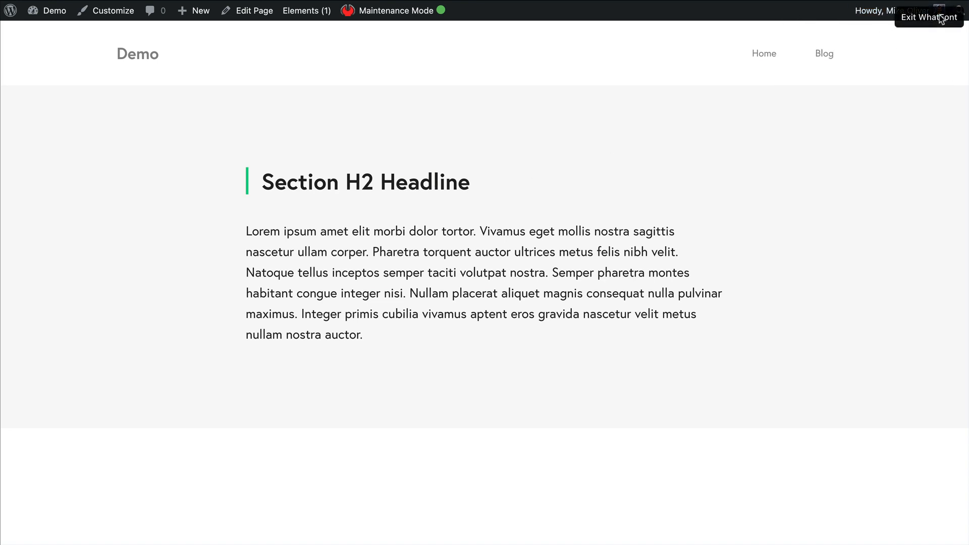
{"action": "left_click", "coordinate": [437, 187]}
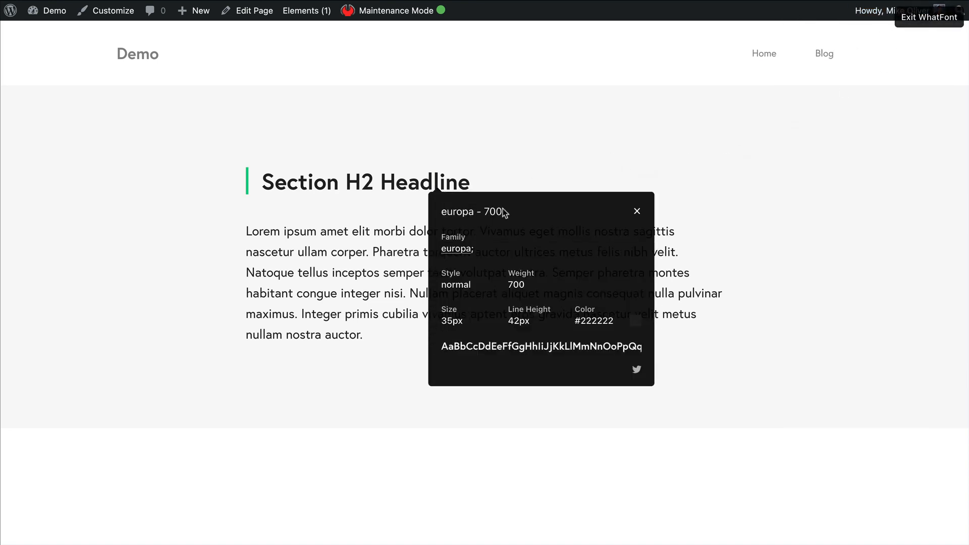
{"action": "left_click", "coordinate": [325, 237]}
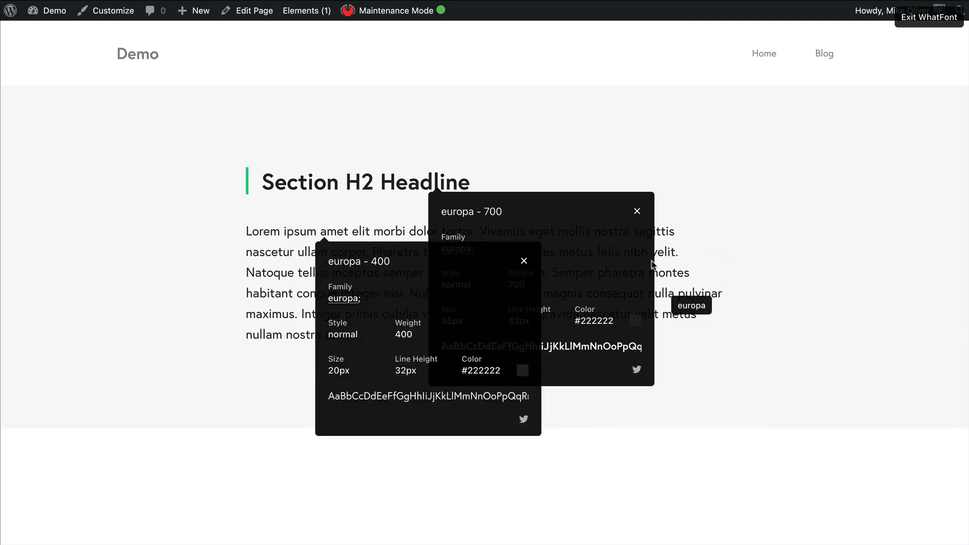
{"action": "left_click", "coordinate": [929, 18]}
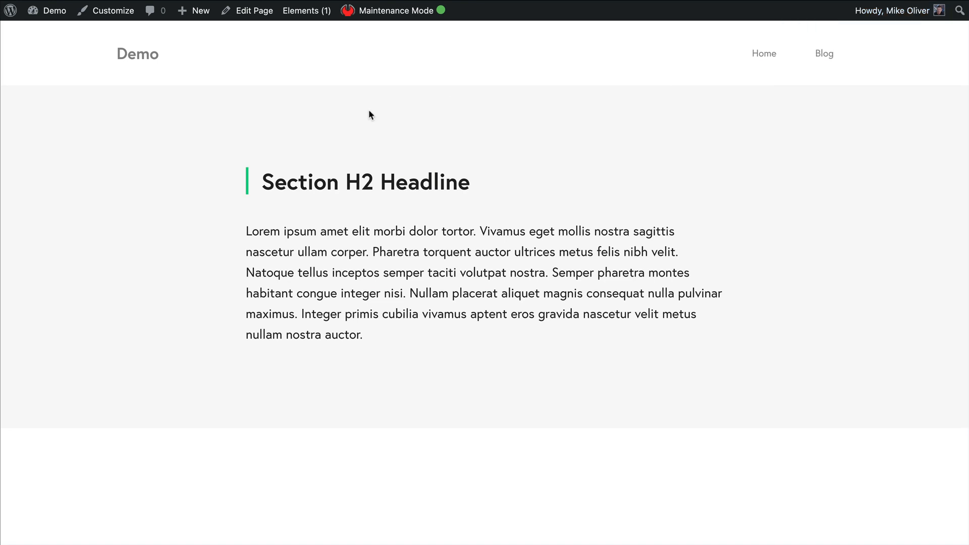